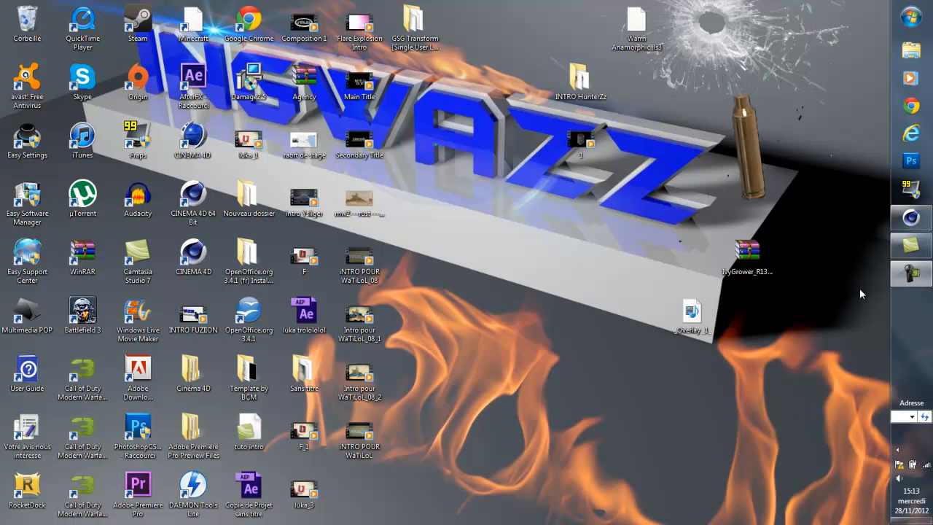
Switch to CINEMA 4D and play the Gold Desert Eagle intro animation to review the template.
click(913, 223)
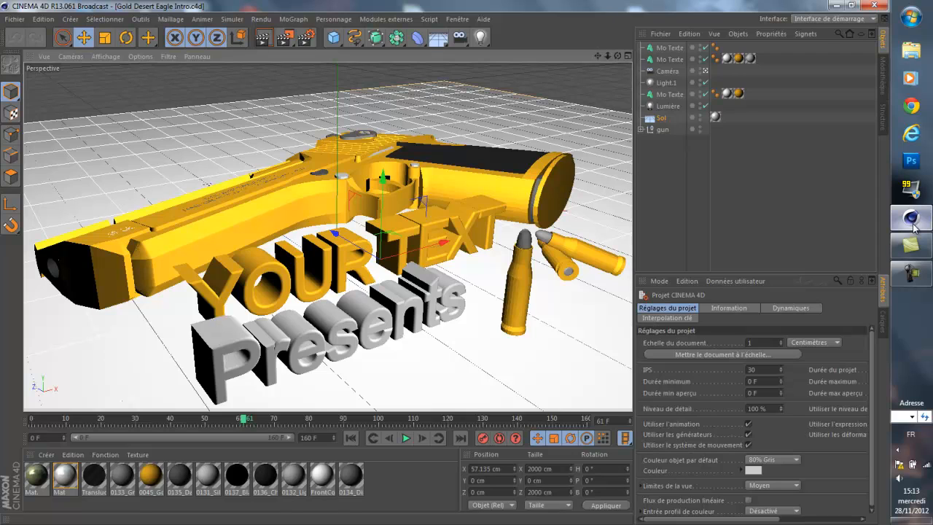
click(428, 206)
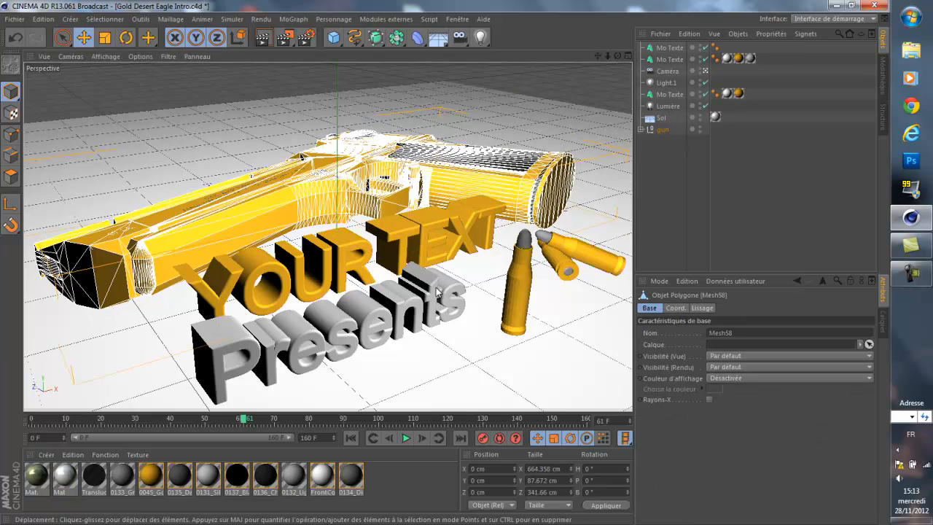
click(348, 438)
click(406, 438)
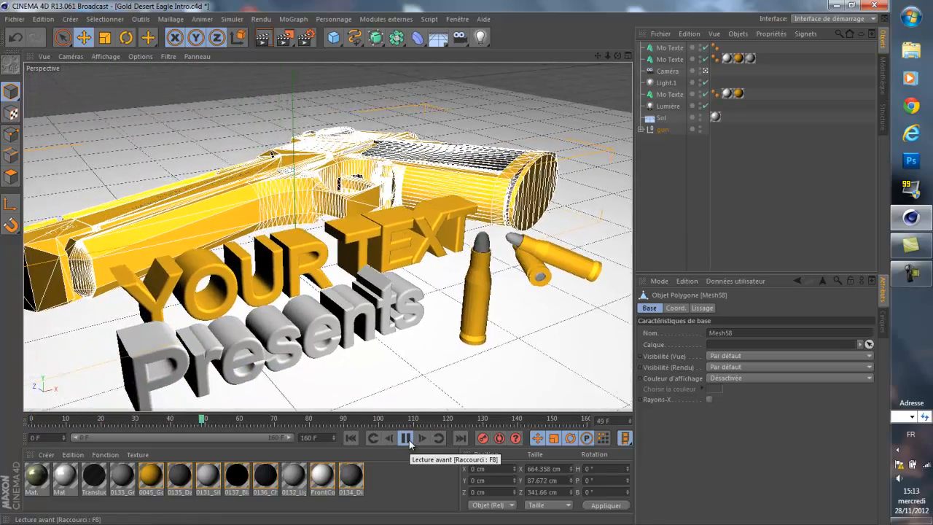
click(406, 438)
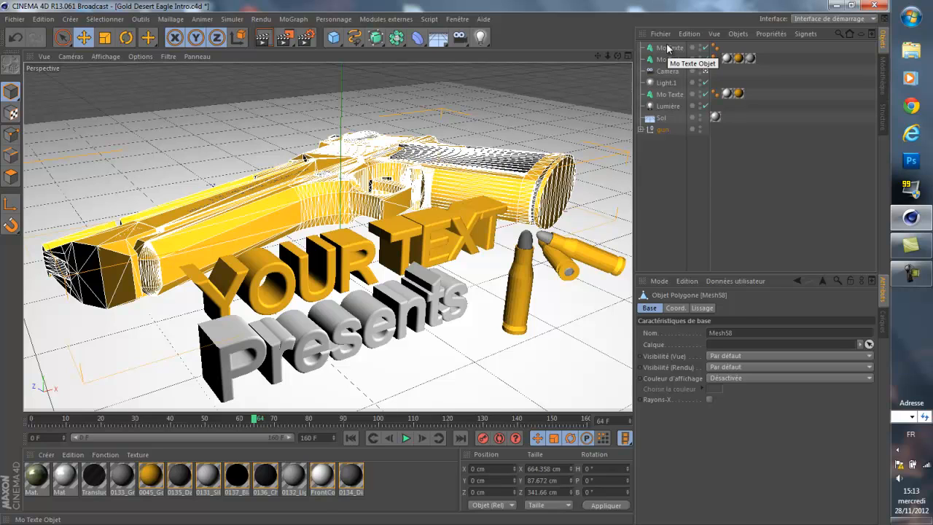
Delete the first two Mo Texte objects and the Caméra object from the scene.
click(668, 48)
ctrl+click(669, 60)
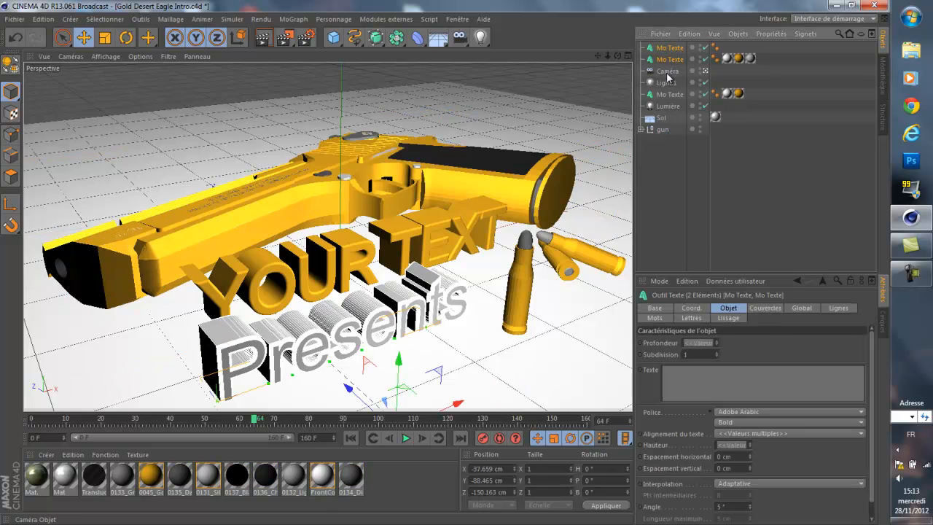
ctrl+click(668, 71)
key(Delete)
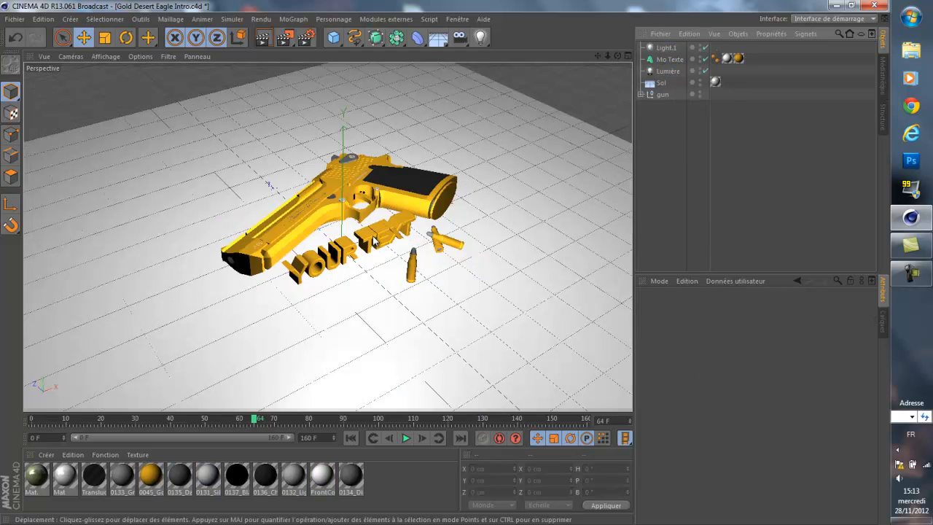
Replace the YOUR TEXT wording with INGWAZZ and scale the text object up slightly.
click(374, 240)
click(686, 368)
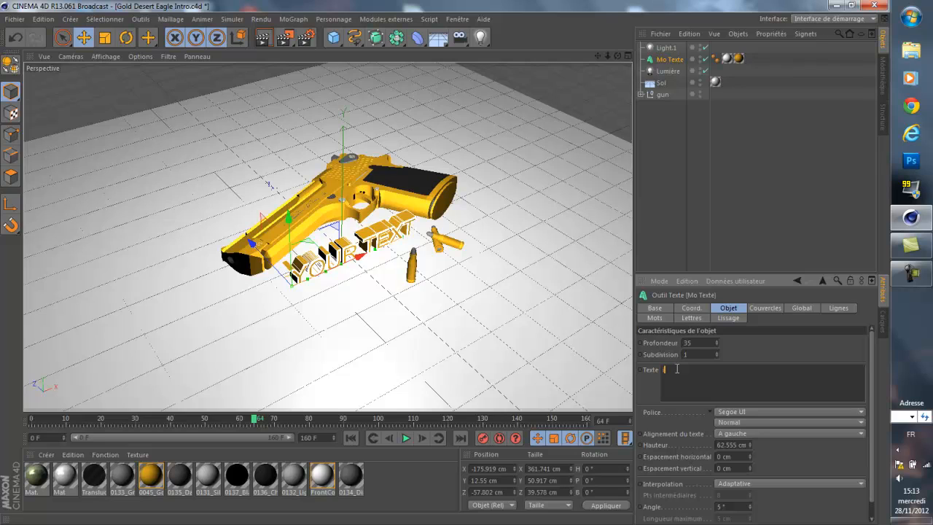
key(Caps_Lock)
text(INGWAZZ)
key(Caps_Lock)
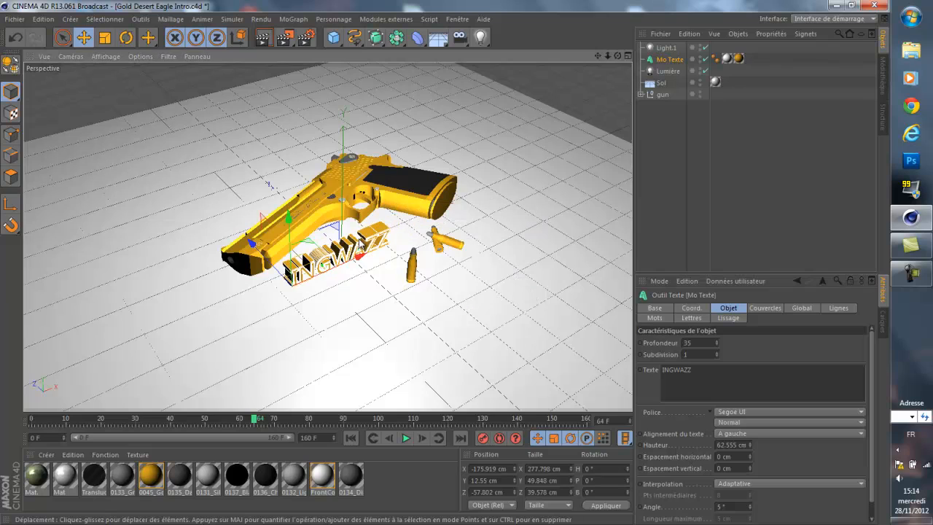
key(t)
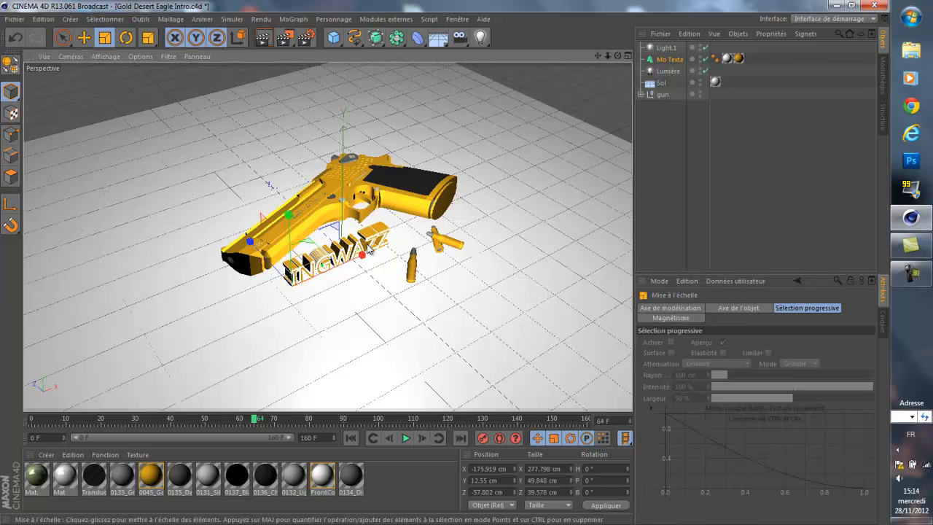
drag(334, 230, 340, 205)
Move the gun back from the text along its Z axis to about 69 cm.
click(341, 205)
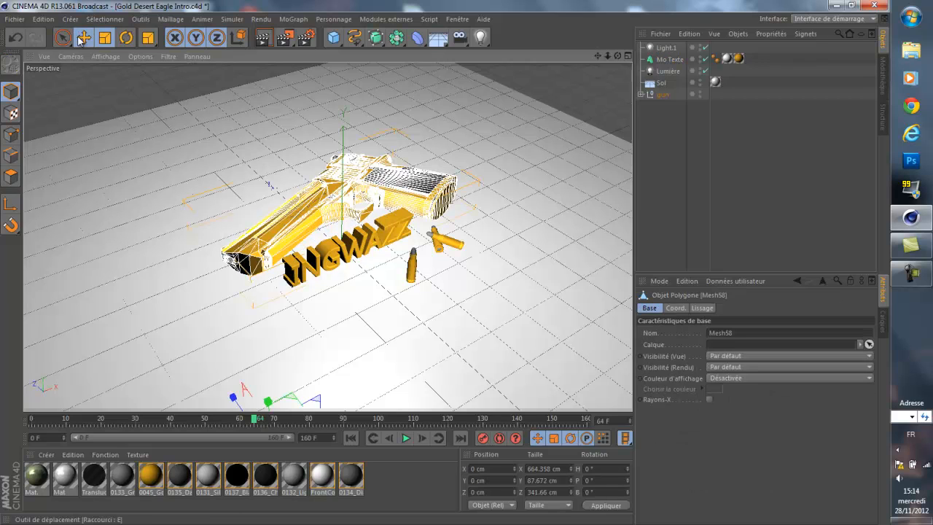
key(e)
drag(238, 400, 216, 374)
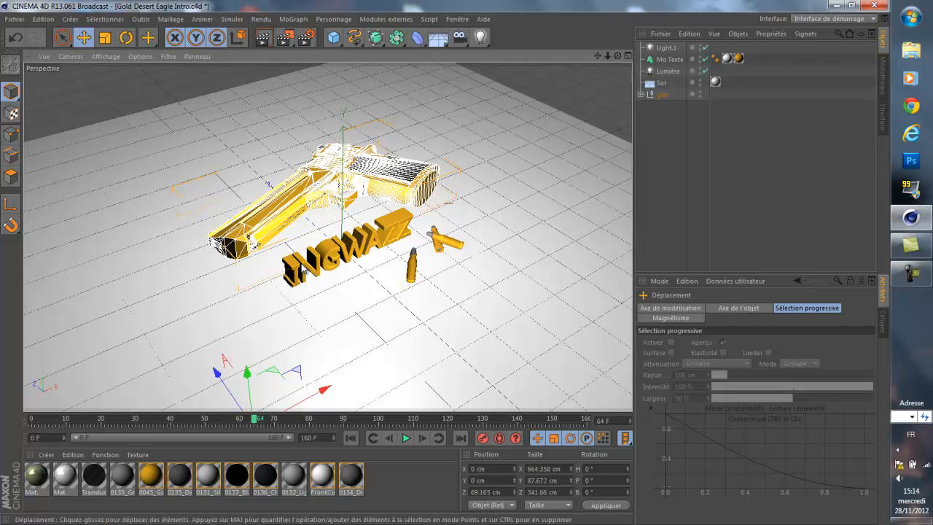
Render the perspective view to check the gun and the text.
click(700, 173)
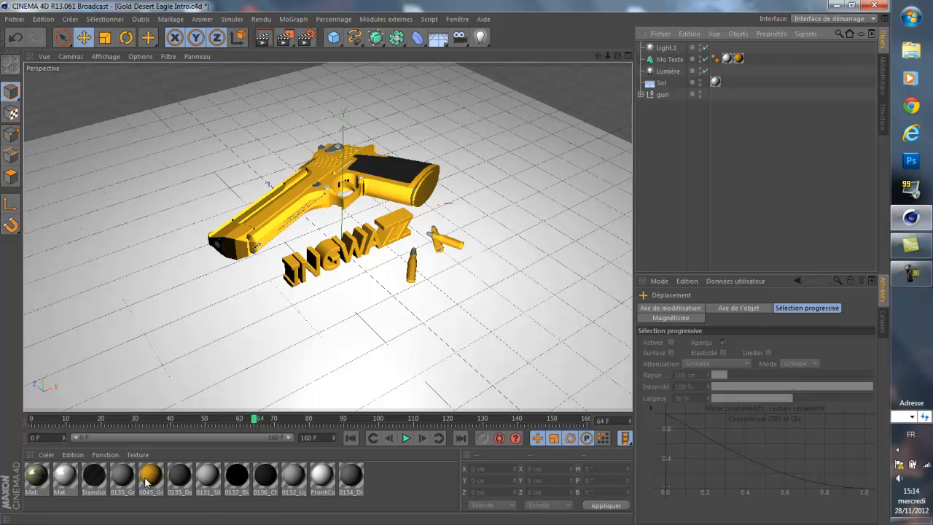
click(263, 38)
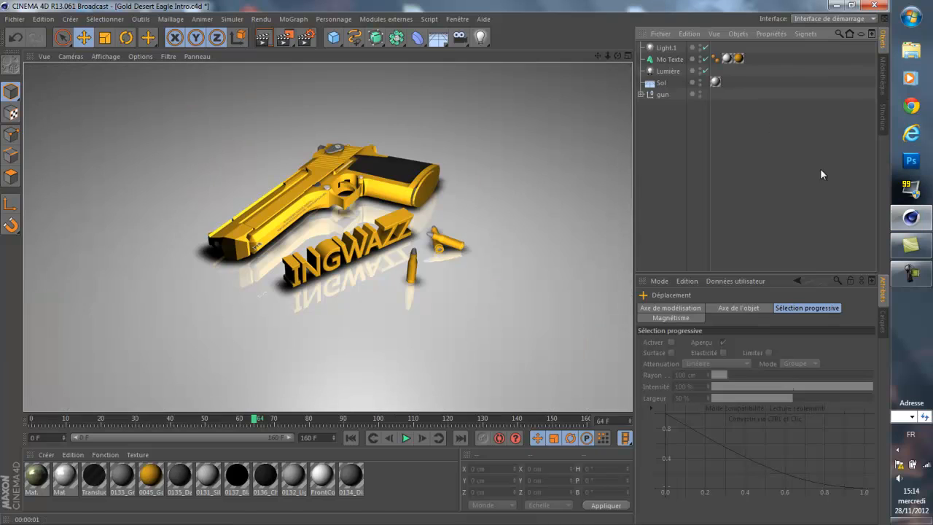
click(821, 170)
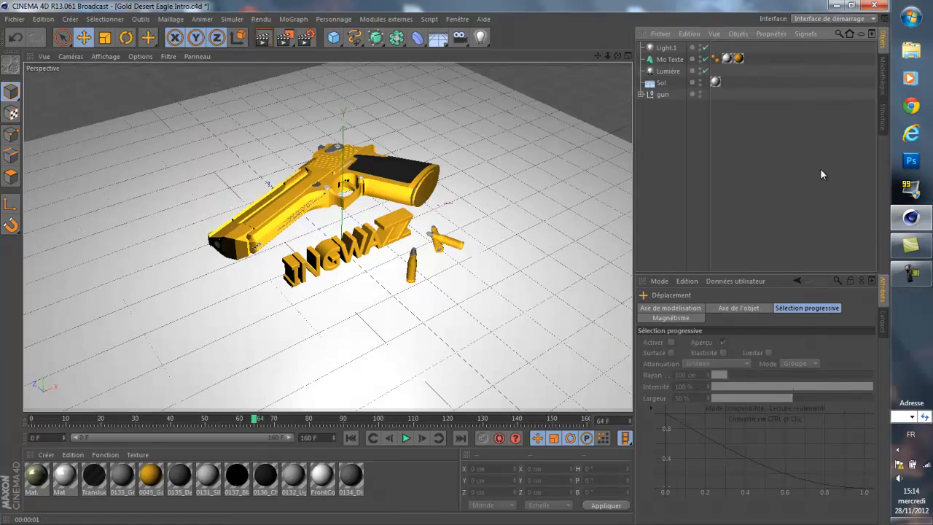
Enable reflection on the gold material 0045_Gol and set its intensity to 26 %.
double_click(153, 478)
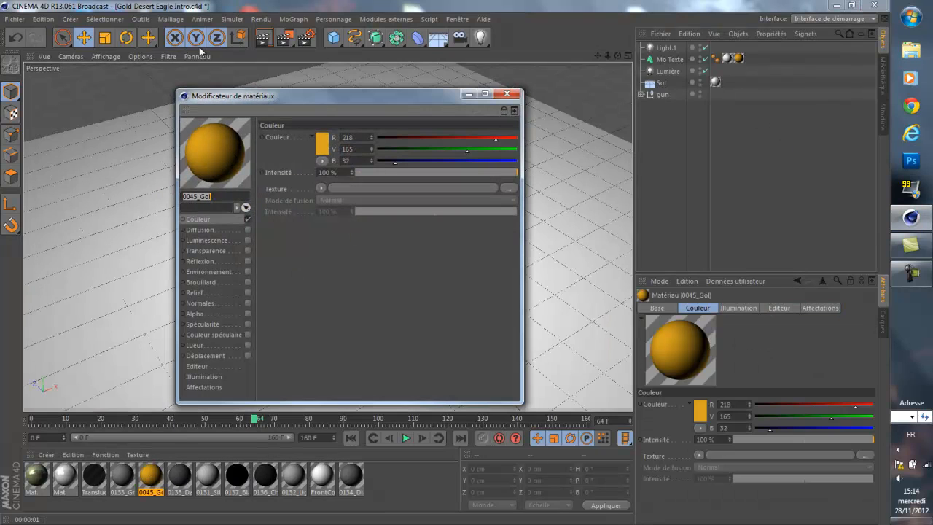
click(248, 261)
click(404, 172)
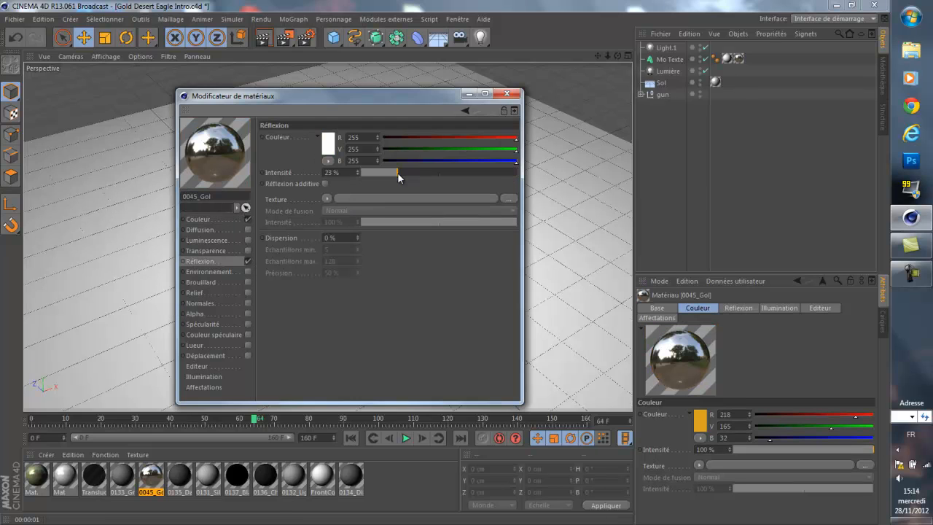
click(401, 175)
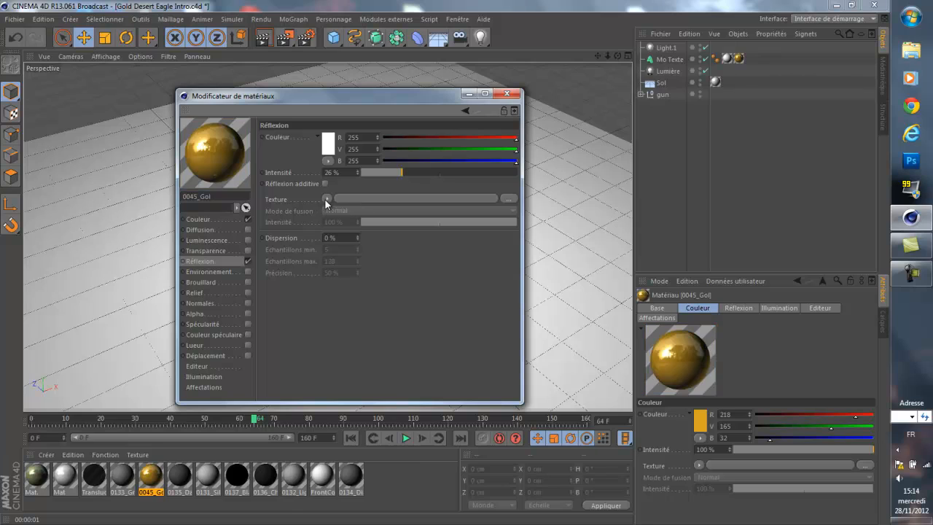
Adjust the gold material's reflection texture and intensity, and apply the material to the INGWAZZ text object.
click(326, 198)
mouse_move(340, 300)
click(496, 287)
click(392, 173)
click(508, 94)
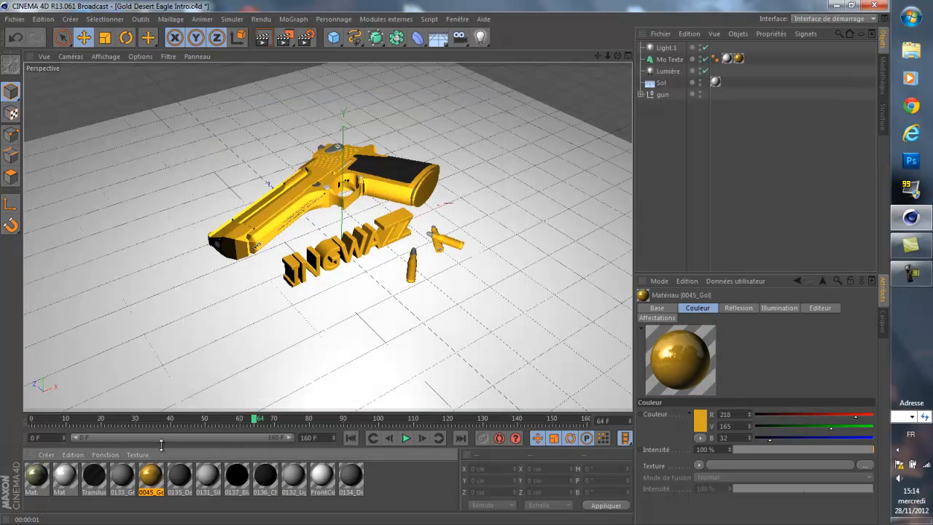
drag(667, 64, 668, 60)
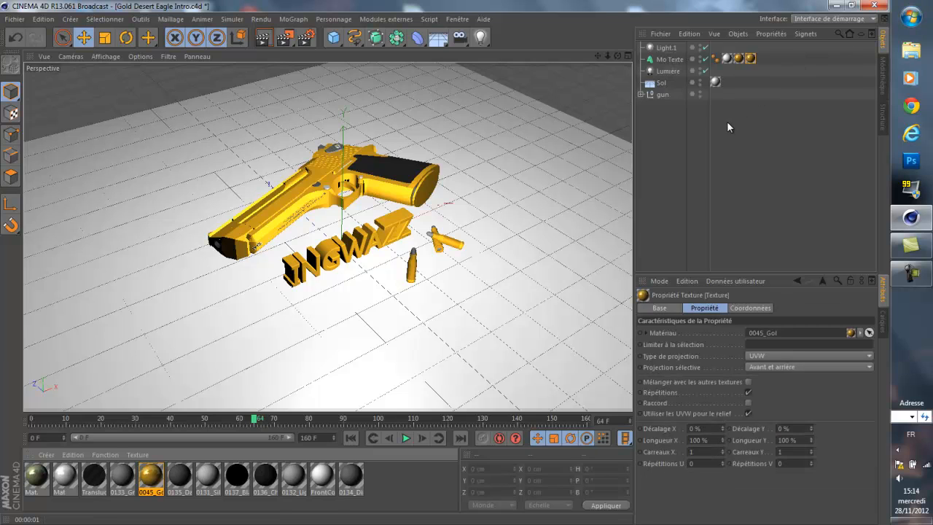
Play the Intro logistik video from the Intro cinéma 4D folder as a reference, and return to CINEMA 4D.
click(911, 49)
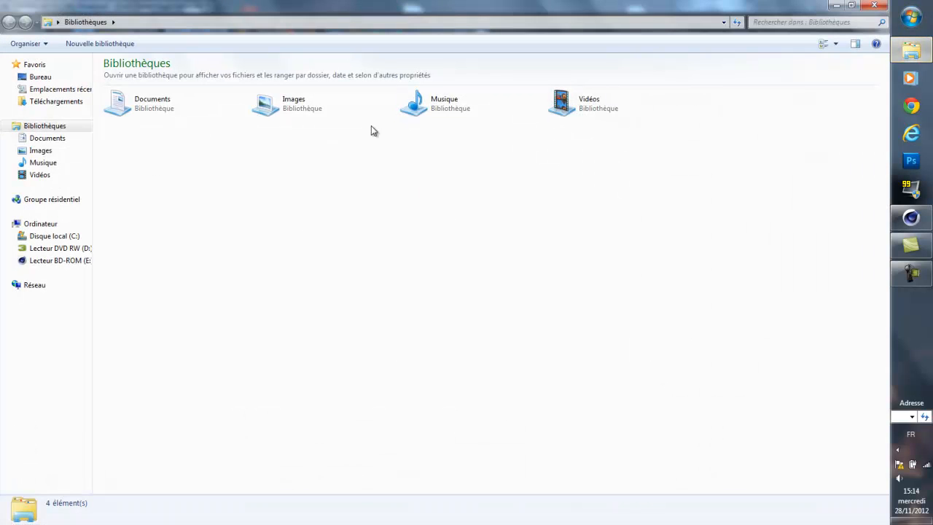
double_click(562, 102)
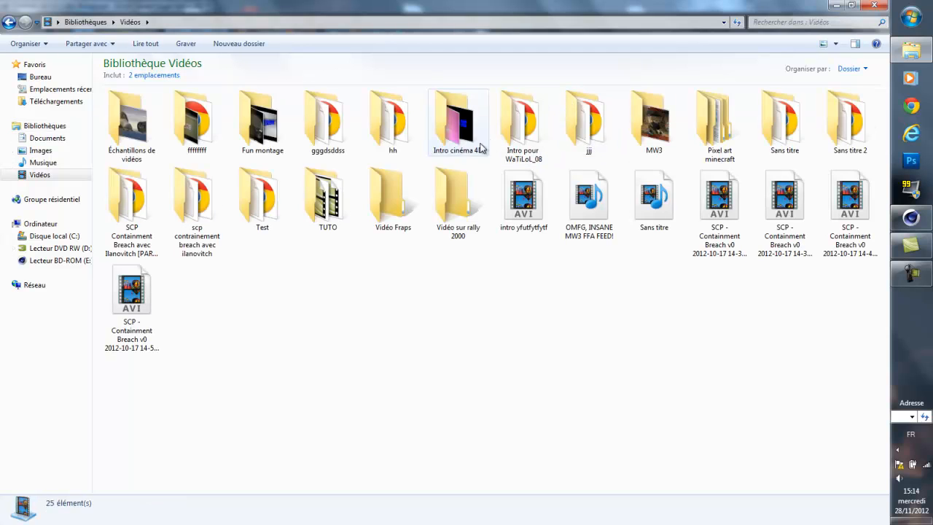
double_click(456, 140)
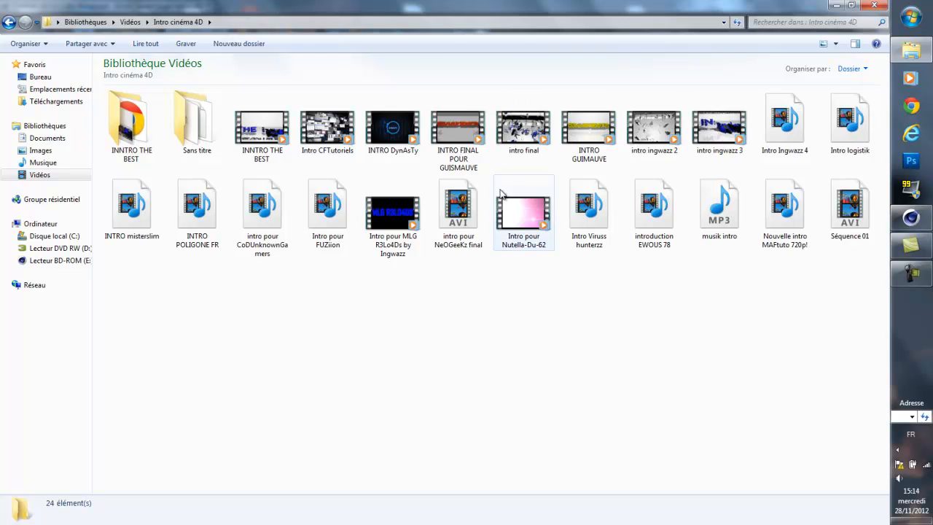
click(823, 146)
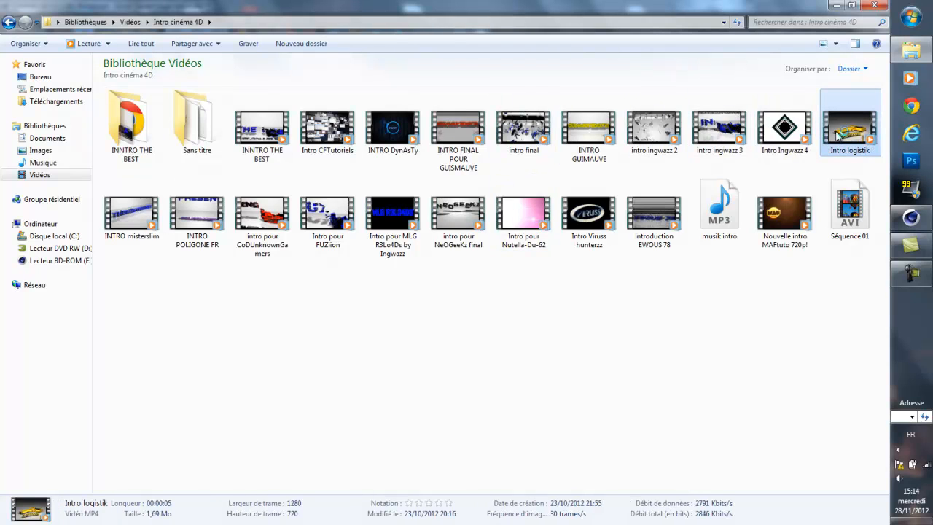
double_click(822, 149)
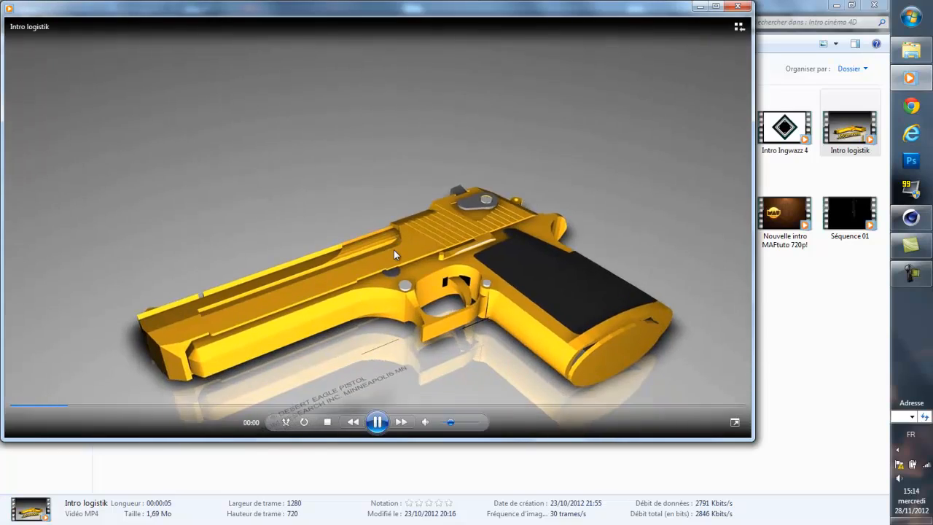
double_click(394, 249)
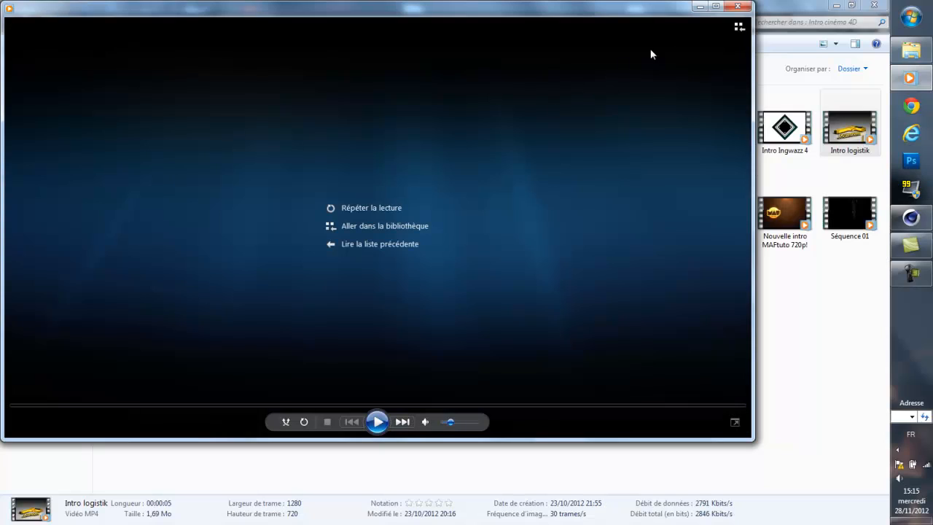
click(737, 6)
click(909, 223)
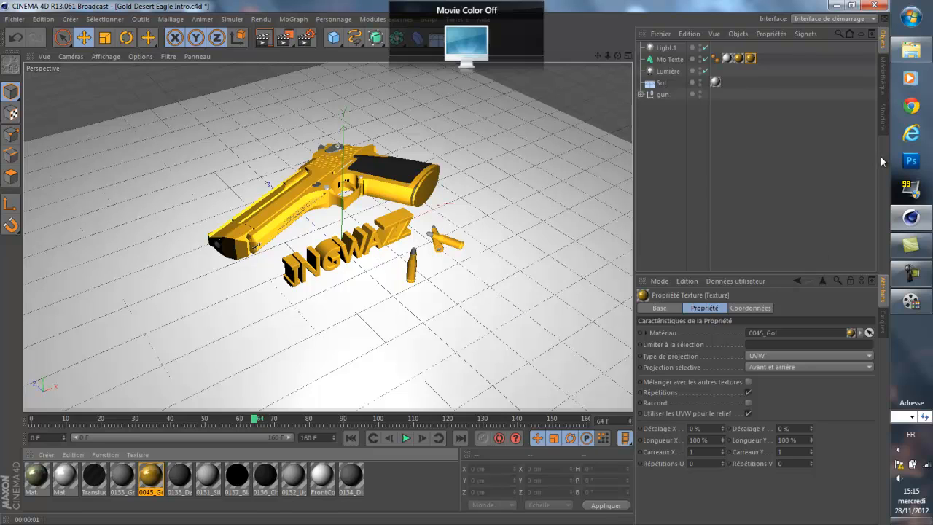
Start a B-Spline in the top view at the scene origin and place its second corner at about X -309 cm, Z 4 cm.
click(794, 162)
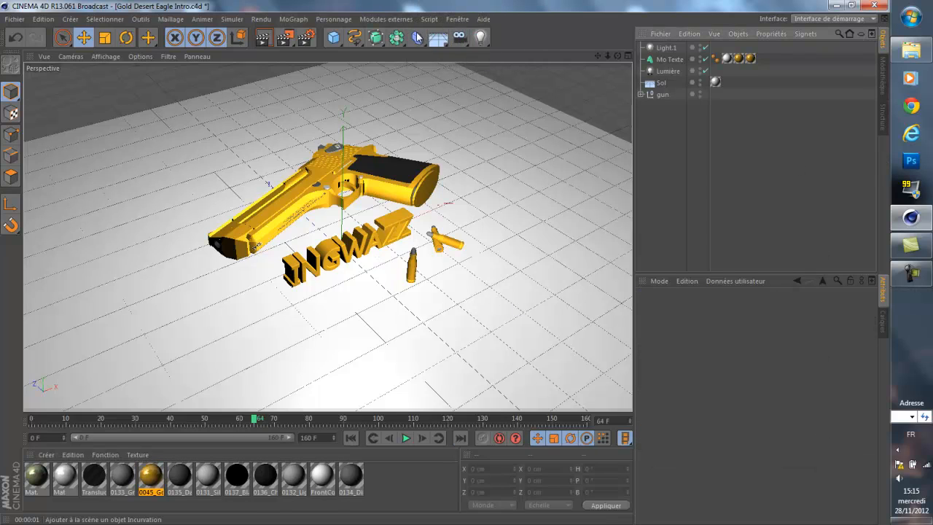
click(353, 39)
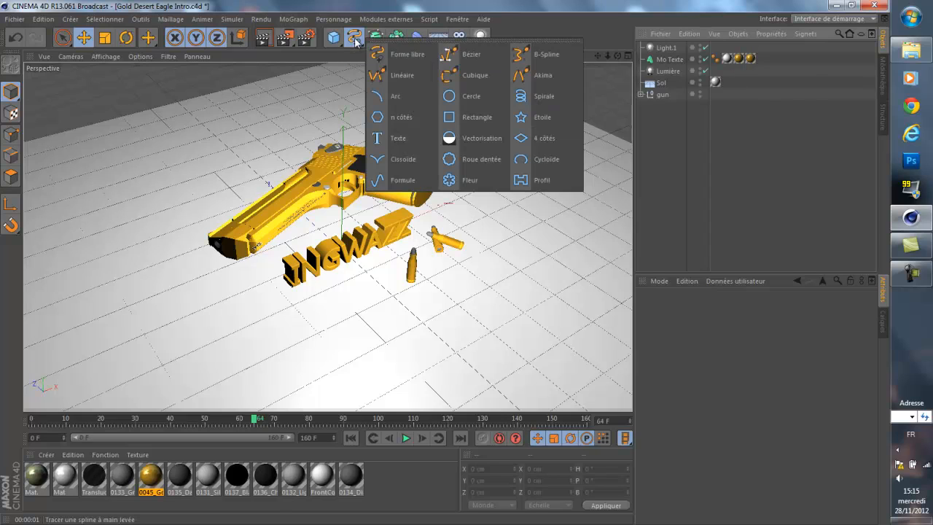
click(523, 55)
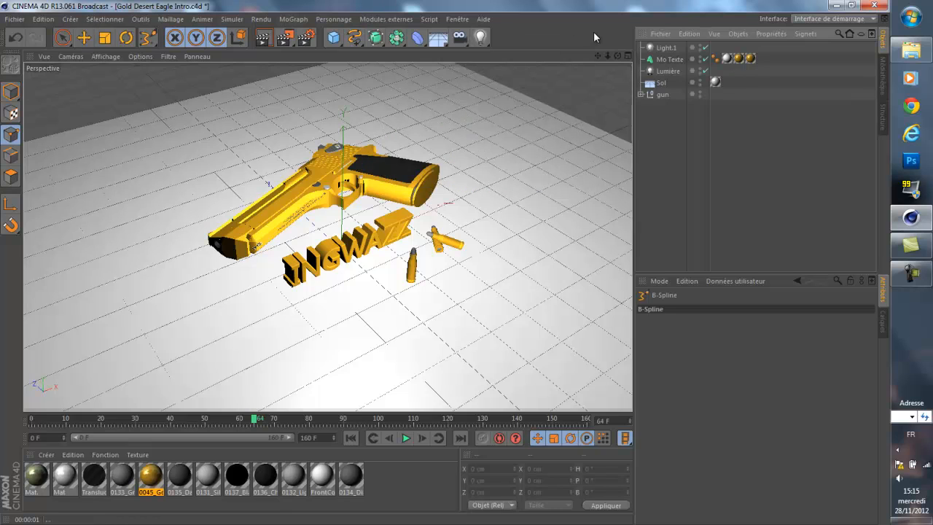
click(628, 56)
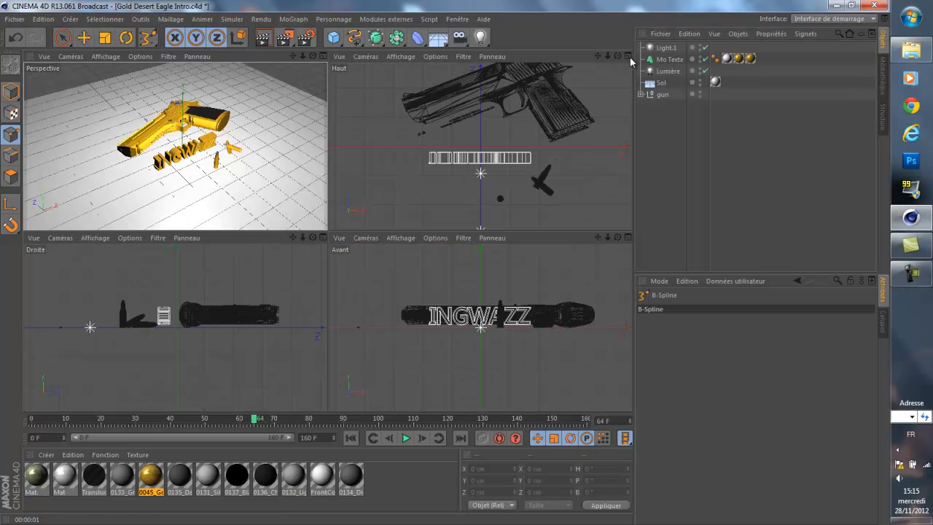
click(628, 56)
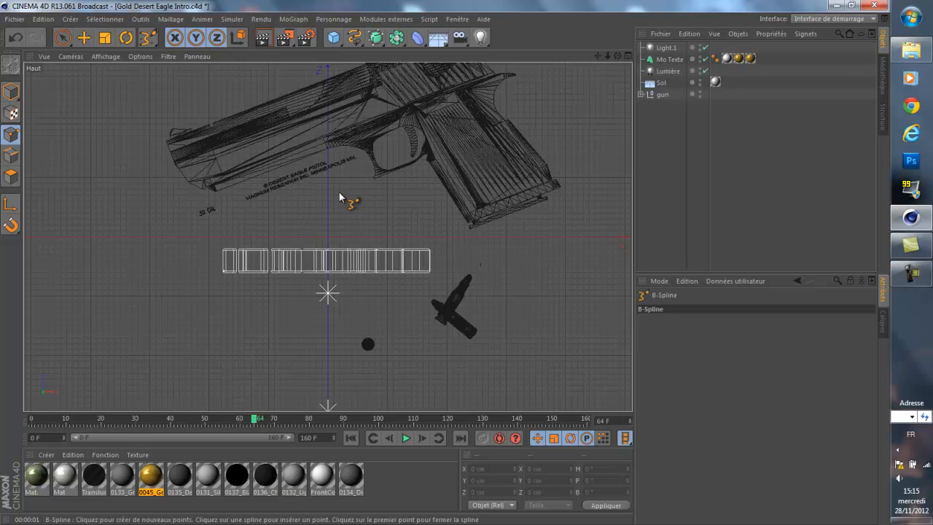
click(327, 238)
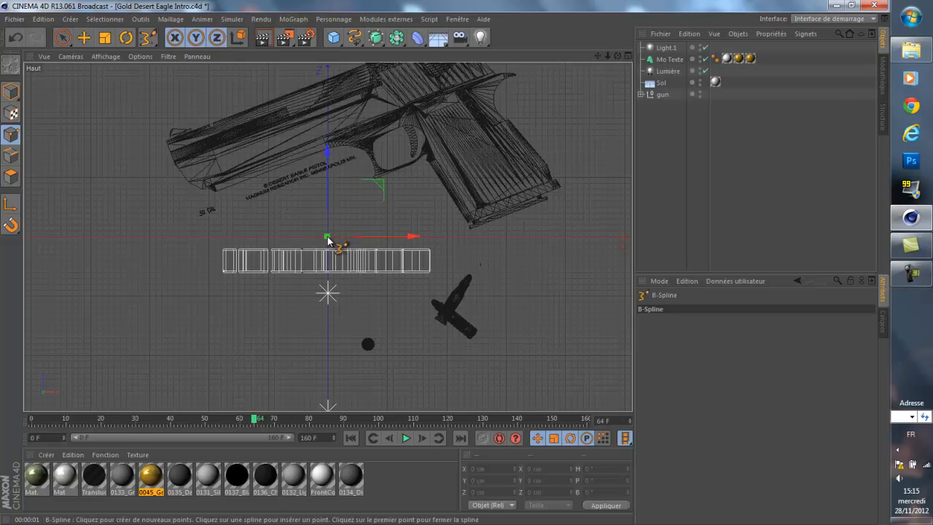
click(148, 235)
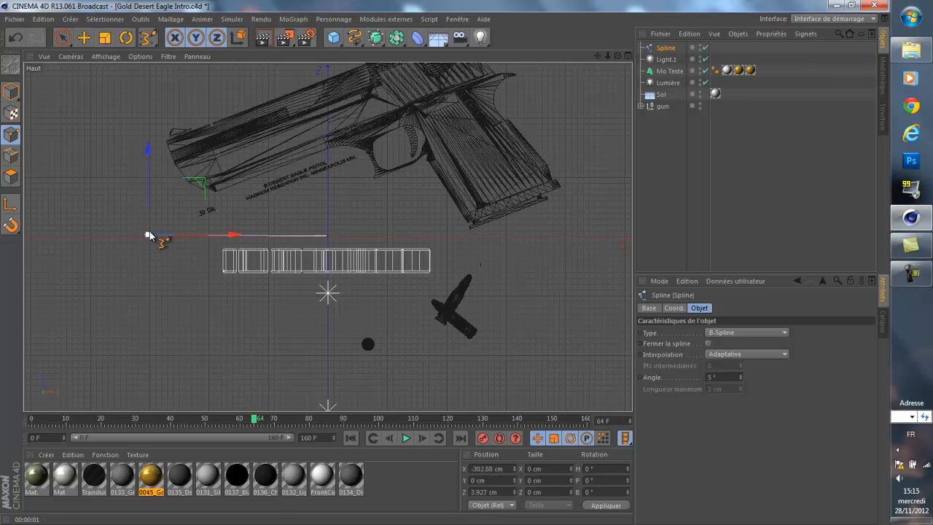
click(145, 178)
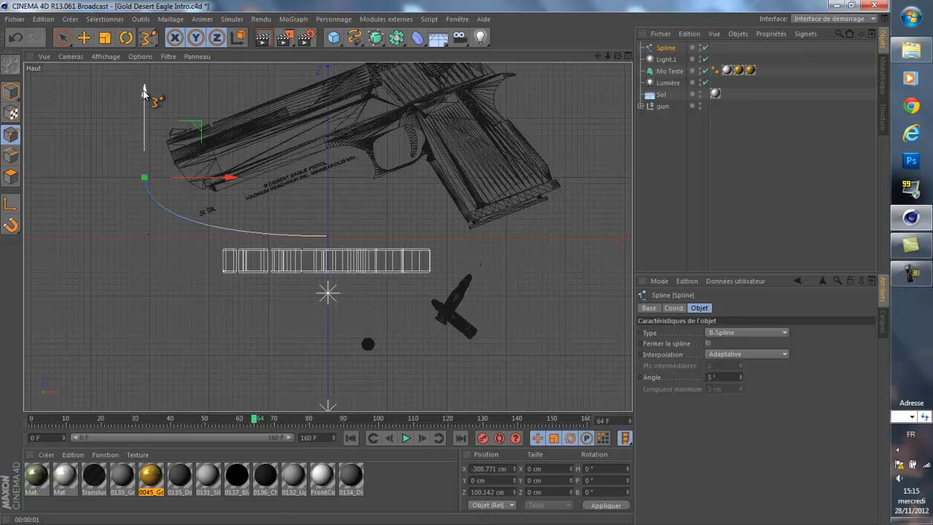
drag(144, 91, 130, 154)
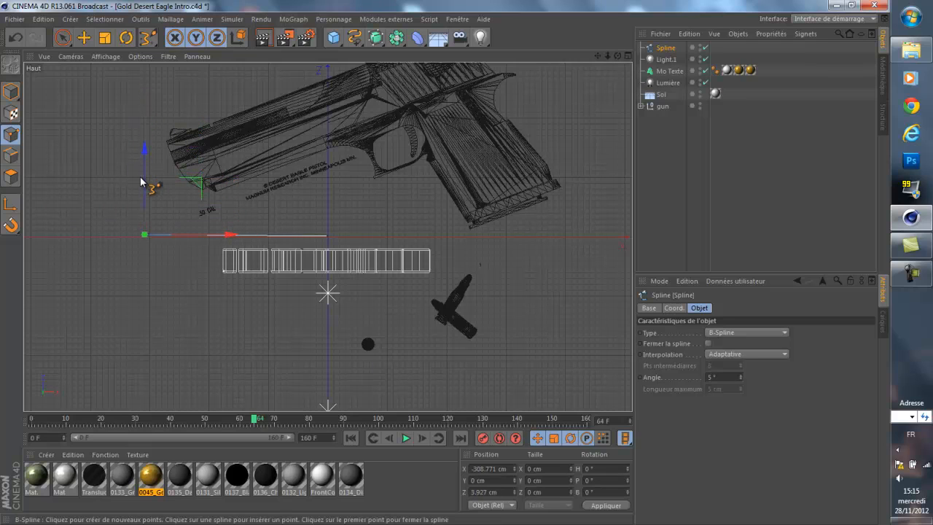
Continue the B-Spline through corners at about X -320, Z 99 cm and X 300, Z 101 cm, ending at about X 398, Z -1 cm.
click(141, 177)
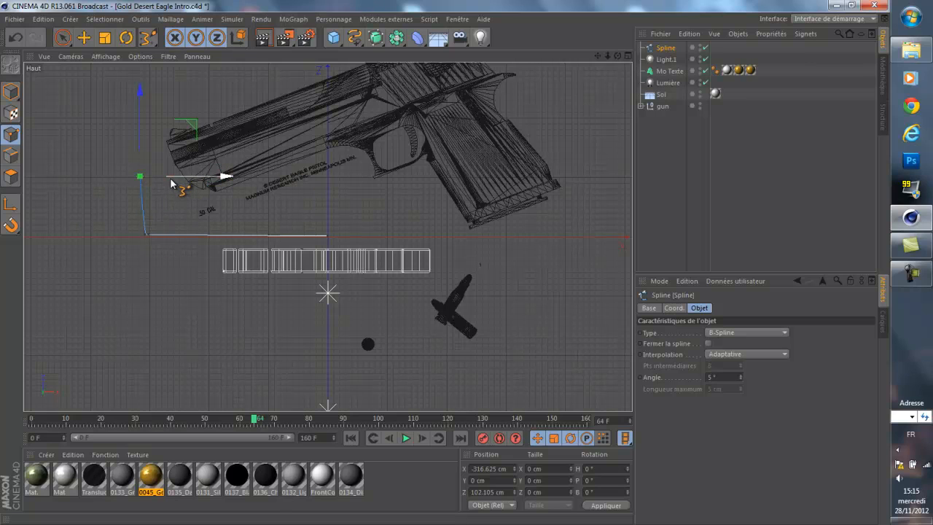
click(505, 179)
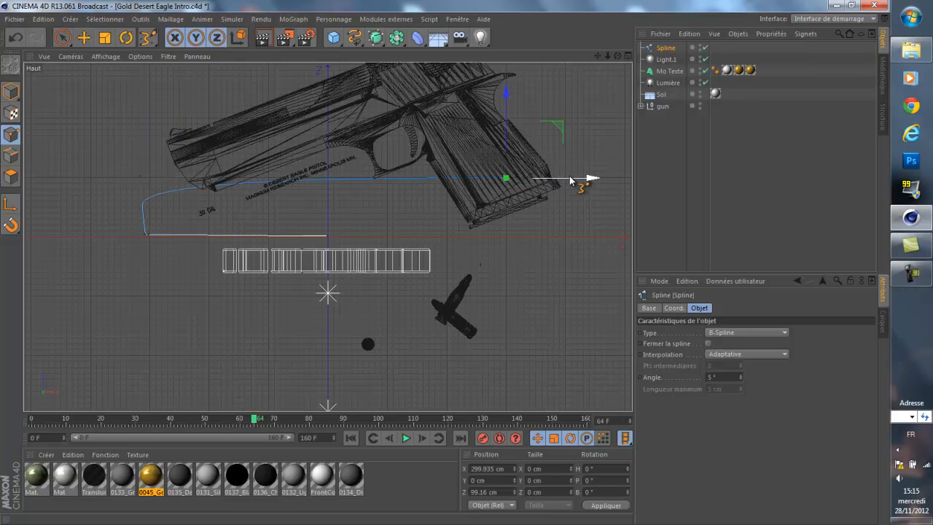
drag(571, 180, 207, 172)
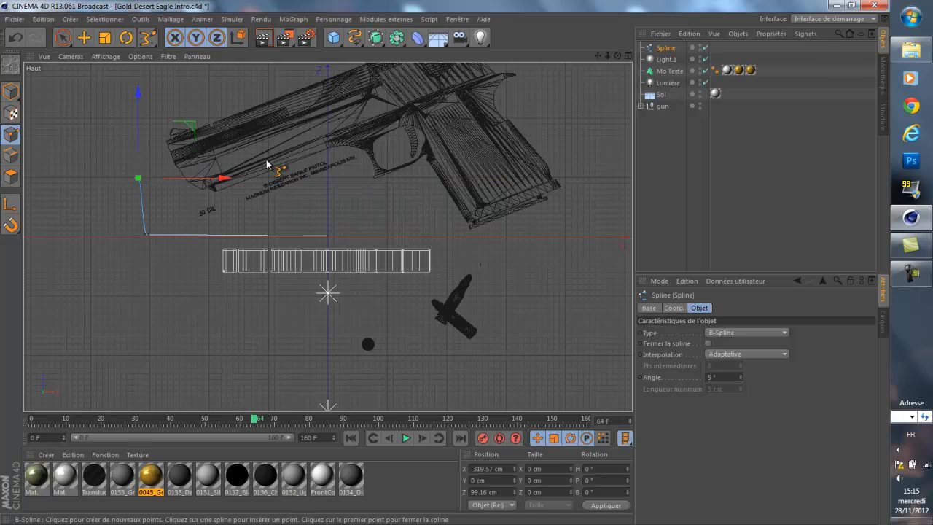
click(507, 177)
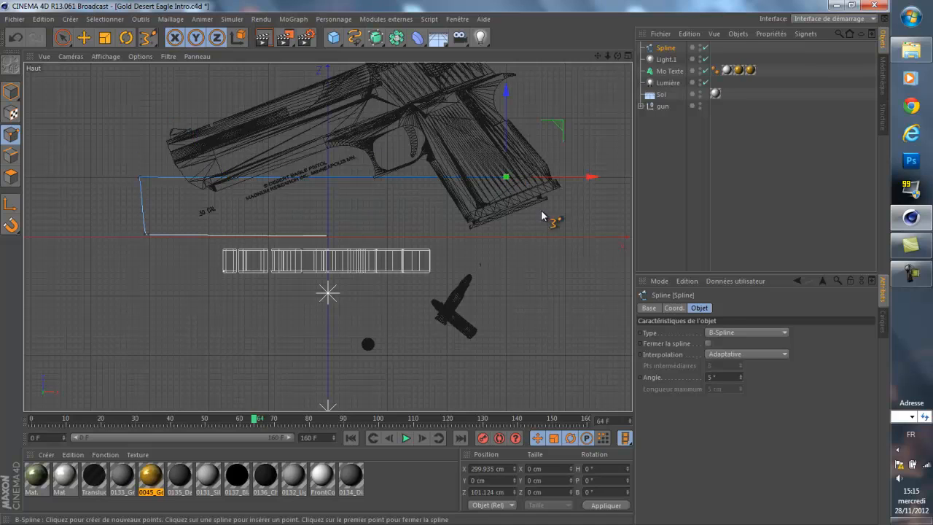
click(565, 237)
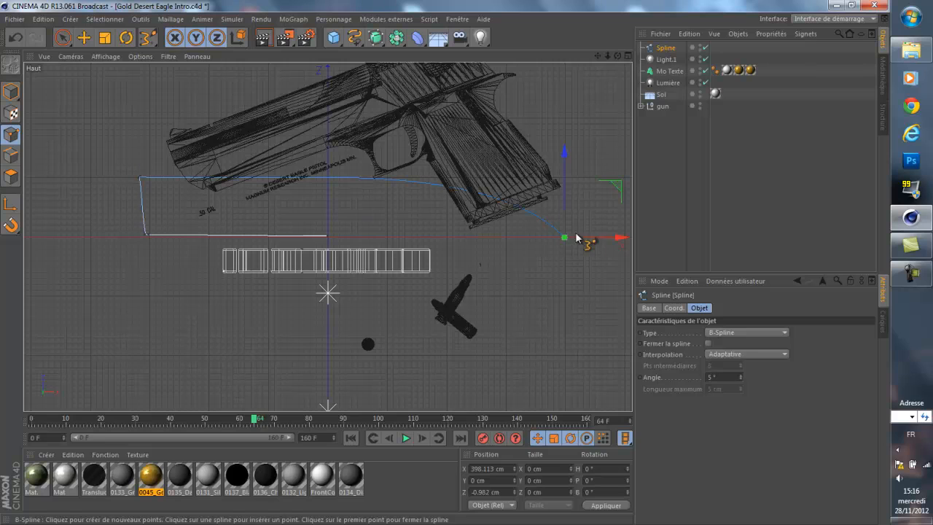
click(675, 200)
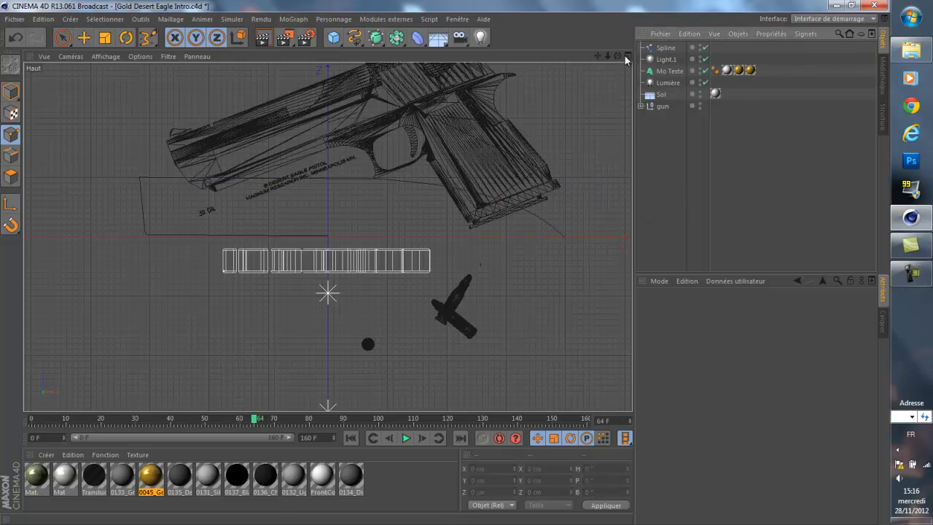
Return to the perspective view and set the spline's Rotation B to 90°.
click(627, 55)
click(322, 56)
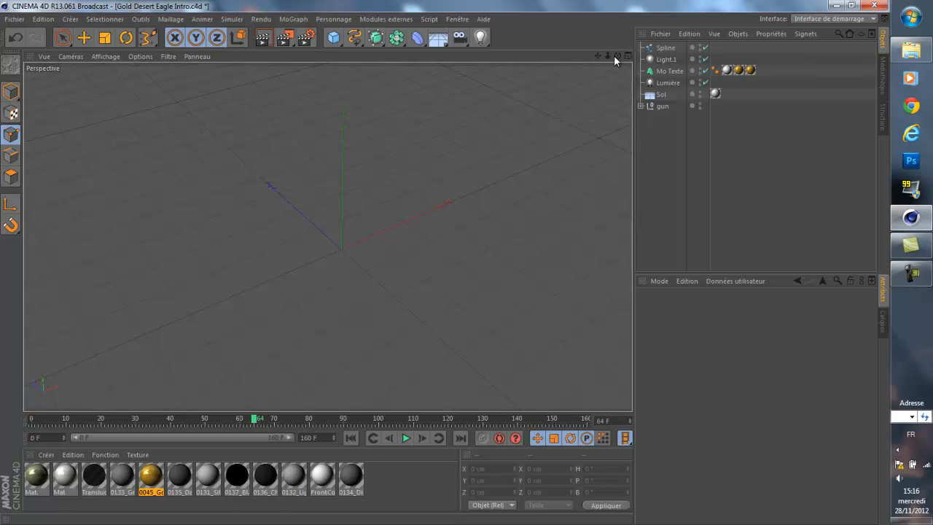
click(626, 55)
click(323, 56)
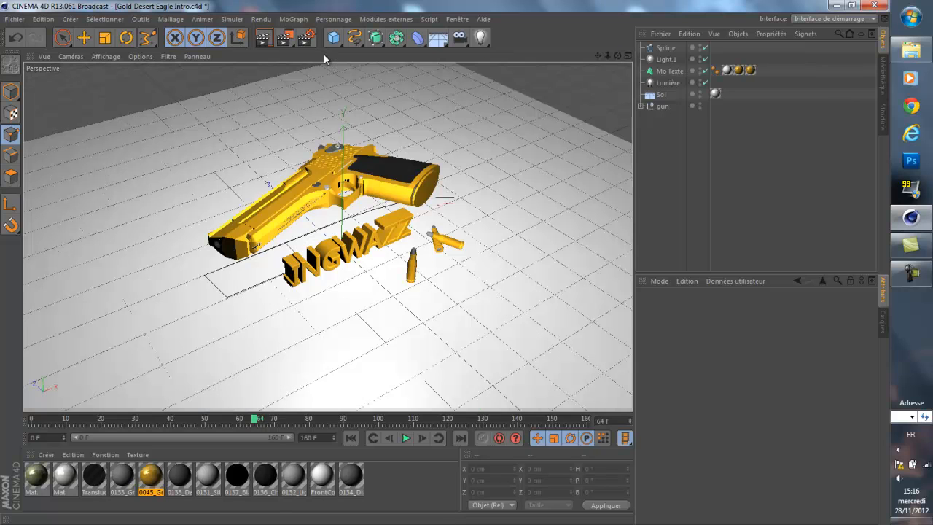
click(667, 60)
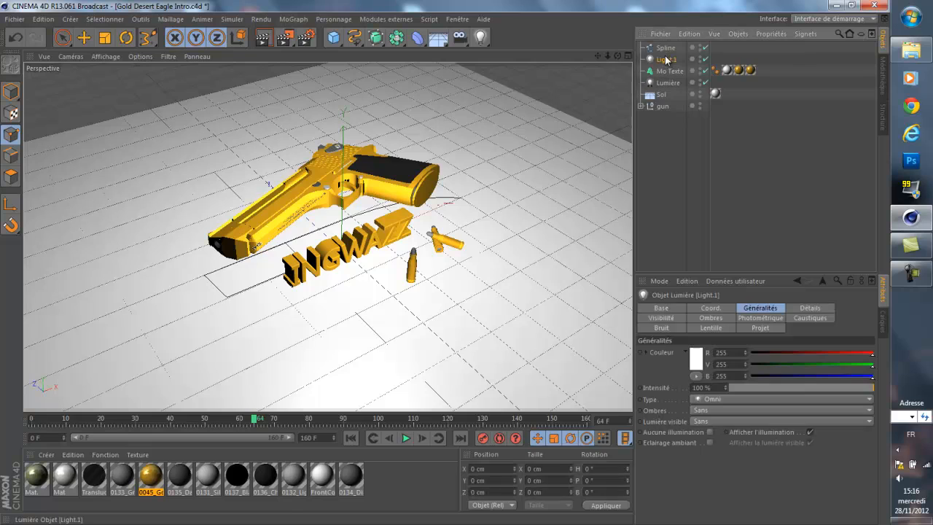
click(666, 48)
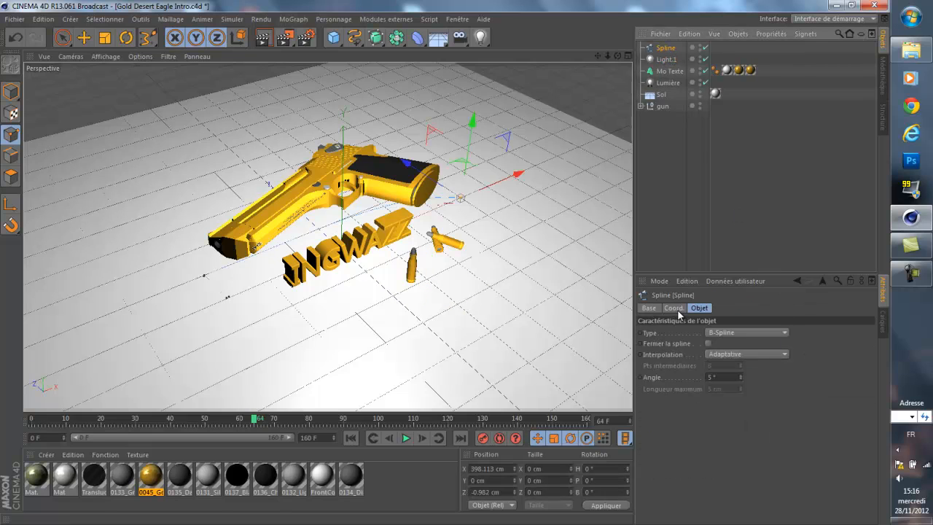
click(674, 308)
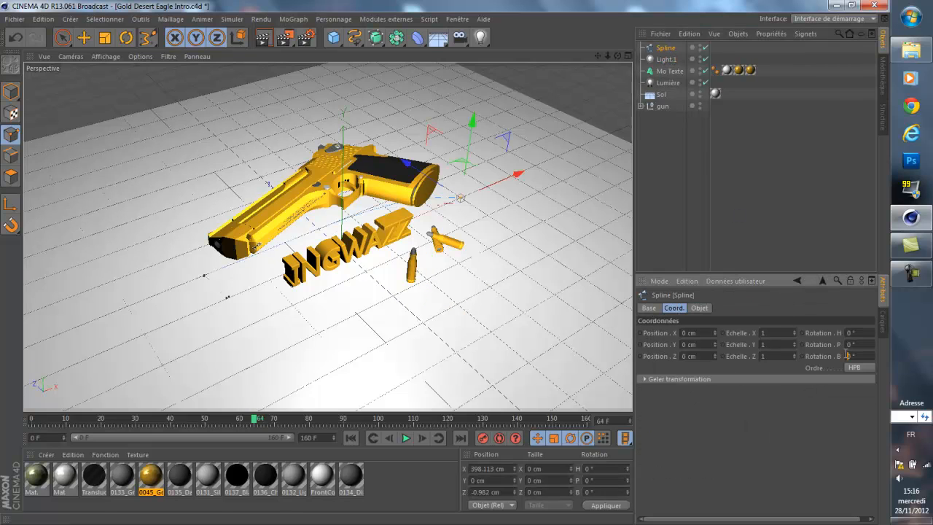
key(Return)
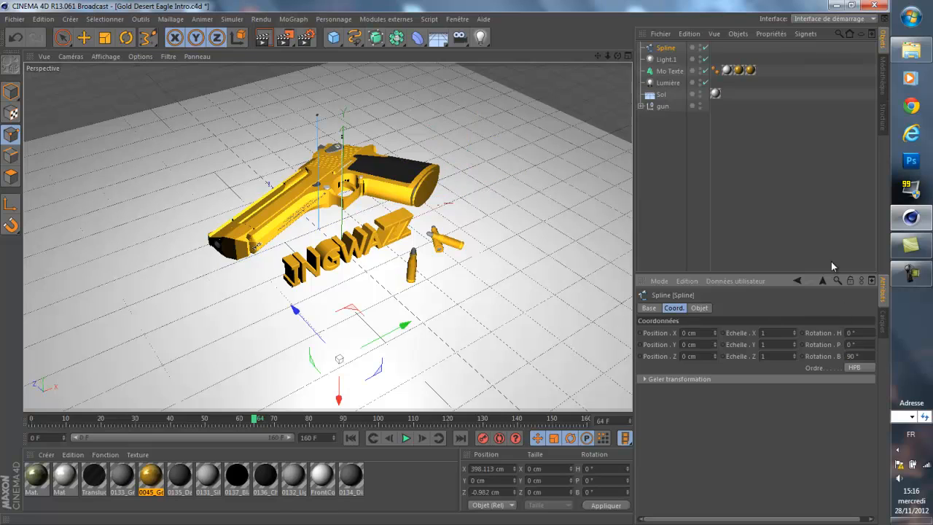
click(801, 236)
Add a Révolution NURBS object and make the spline its child to generate the revolved body.
click(664, 50)
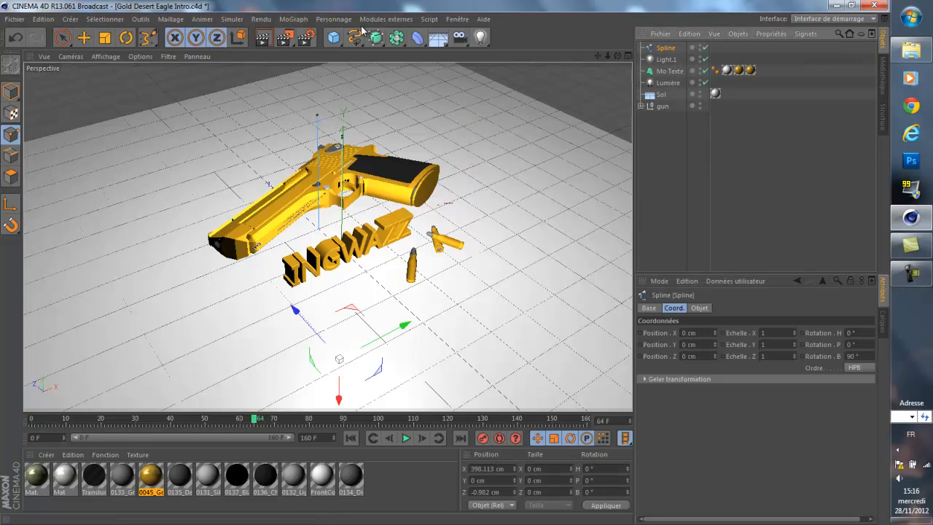
click(379, 42)
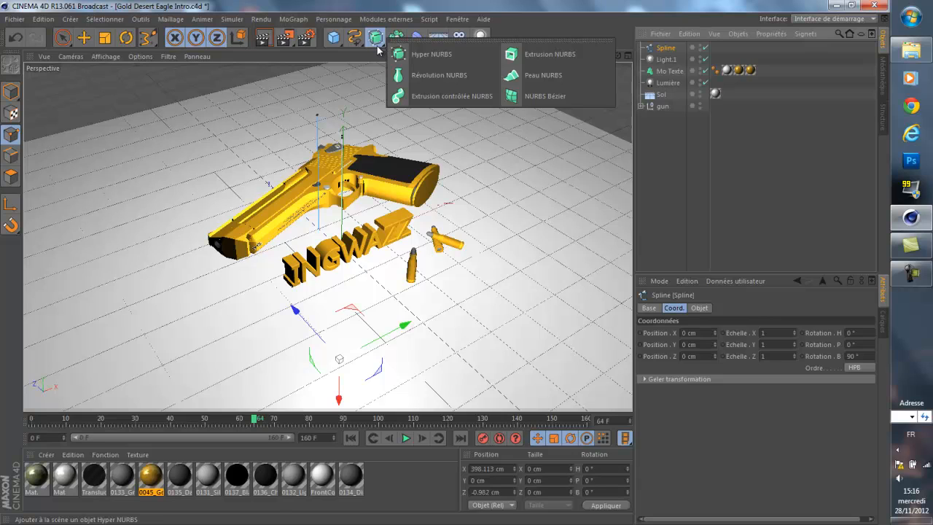
click(437, 72)
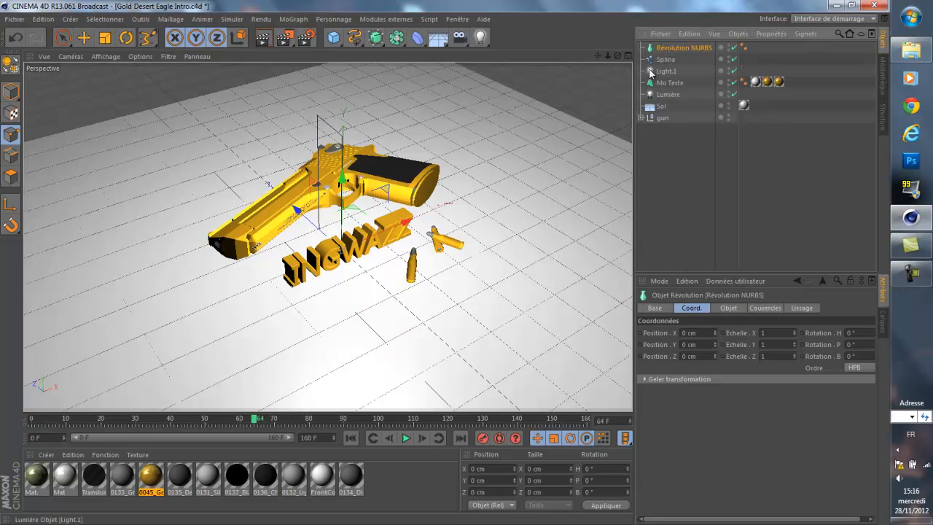
drag(670, 51, 670, 52)
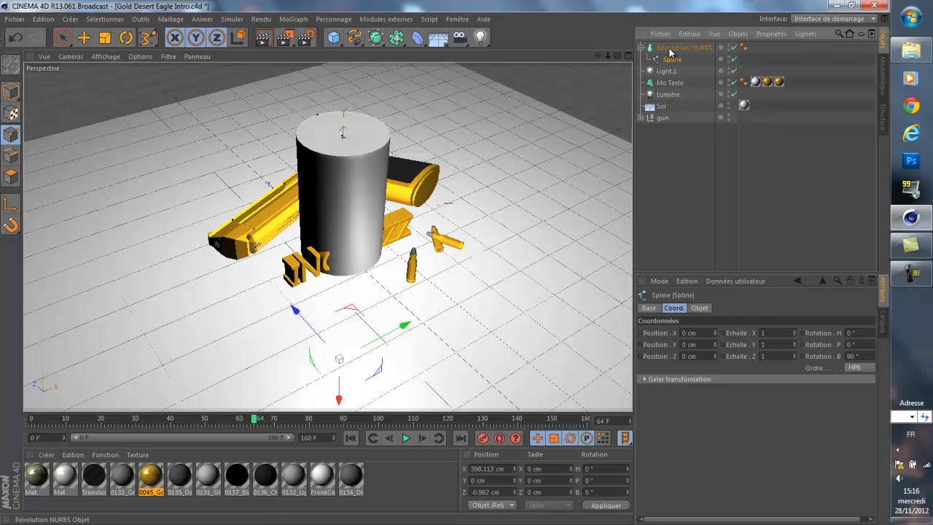
click(641, 48)
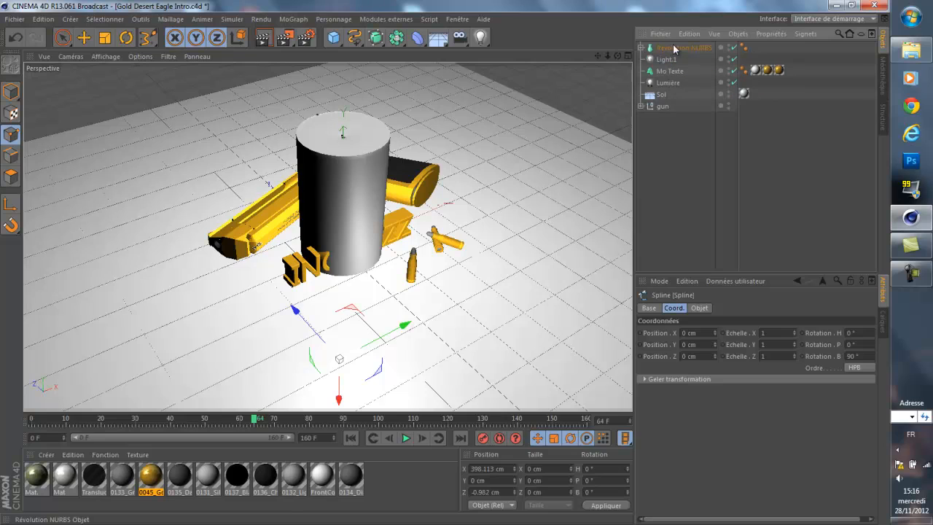
Rename the Révolution NURBS object to BALLE.
double_click(688, 47)
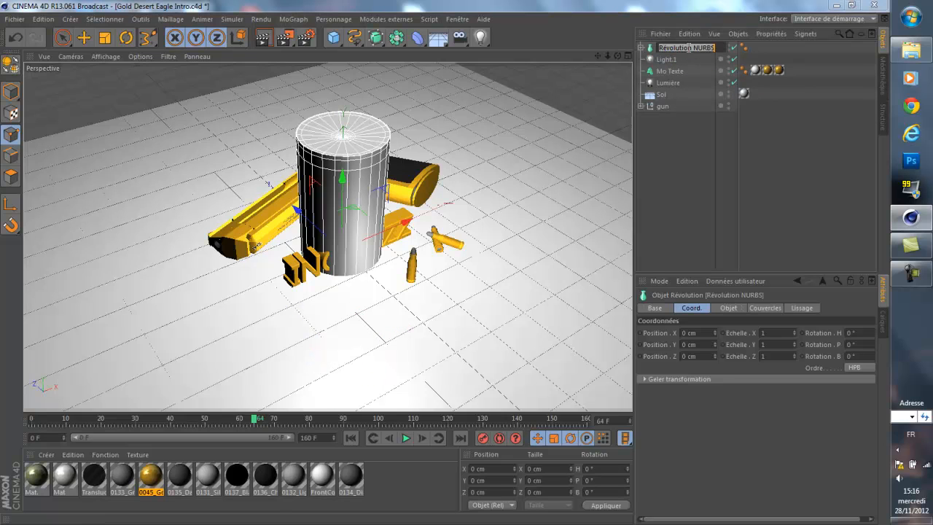
key(Caps_Lock)
key(Caps_Lock)
key(Caps_Lock)
text(B)
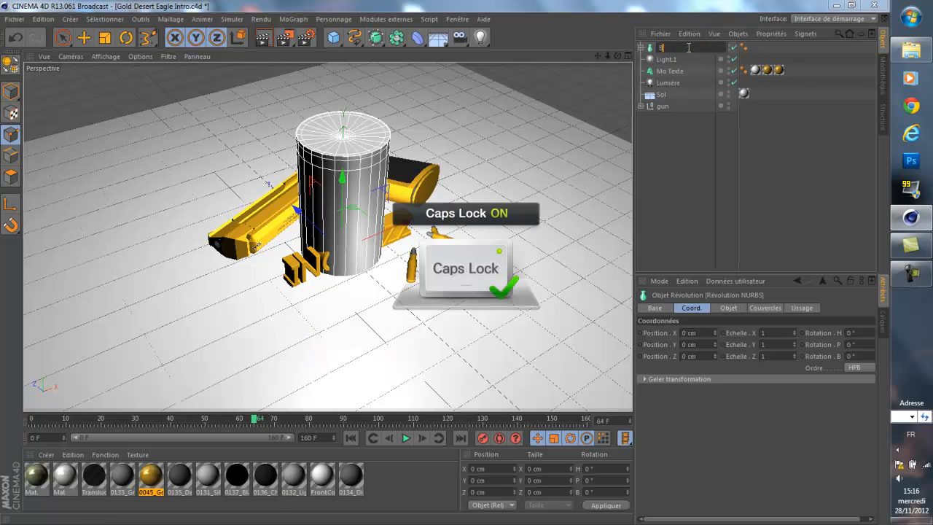
text(ALLE)
key(Return)
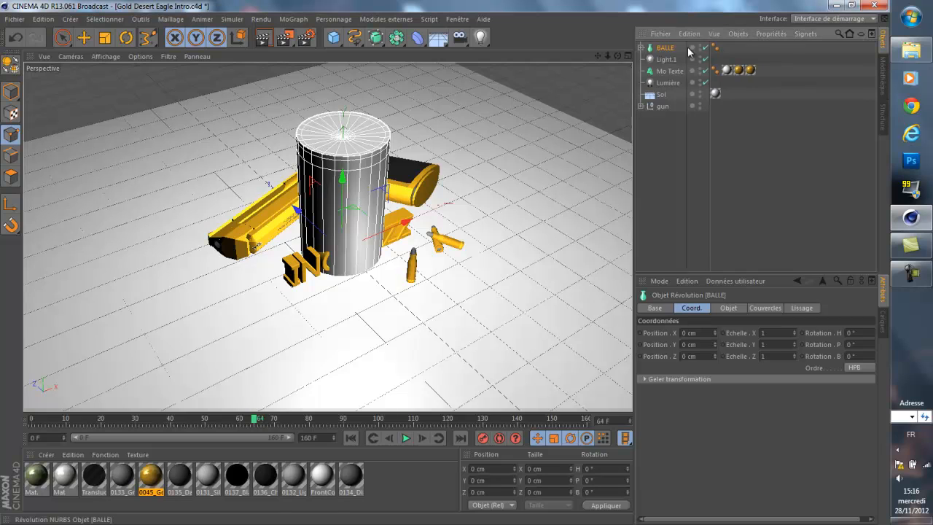
Raise BALLE to about Y 398 cm and rotate it to lie horizontally above the gun.
drag(342, 182, 444, 261)
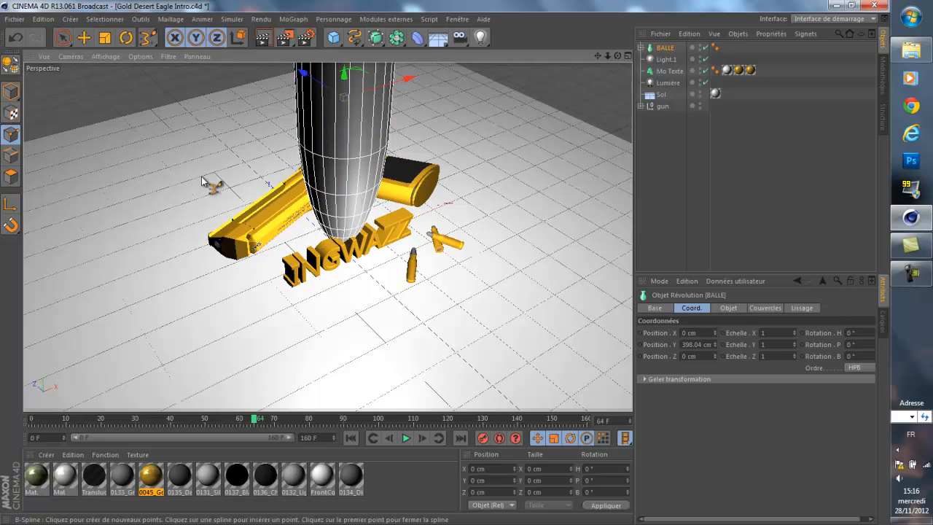
click(127, 38)
drag(307, 91, 297, 221)
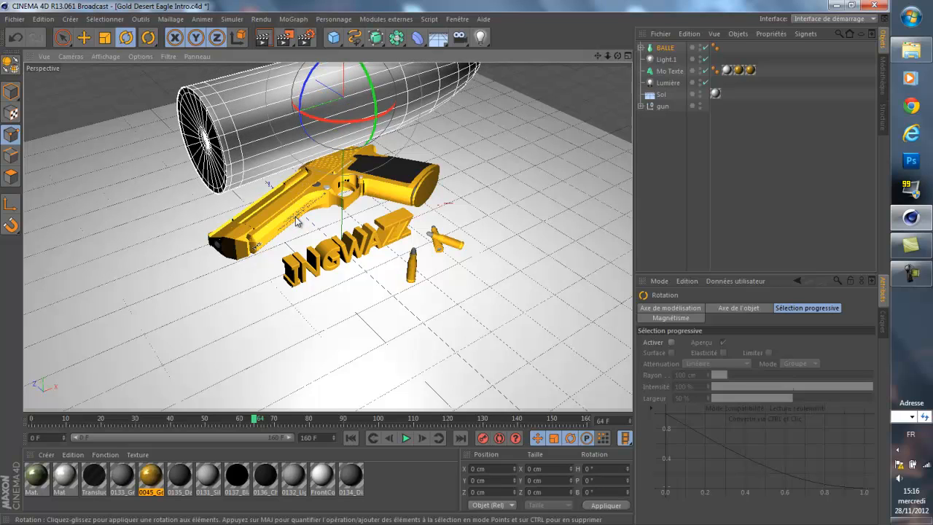
Scale BALLE down well below the gun's length and narrow it into a slim bullet shape.
click(105, 38)
scroll(312, 86, down, 1)
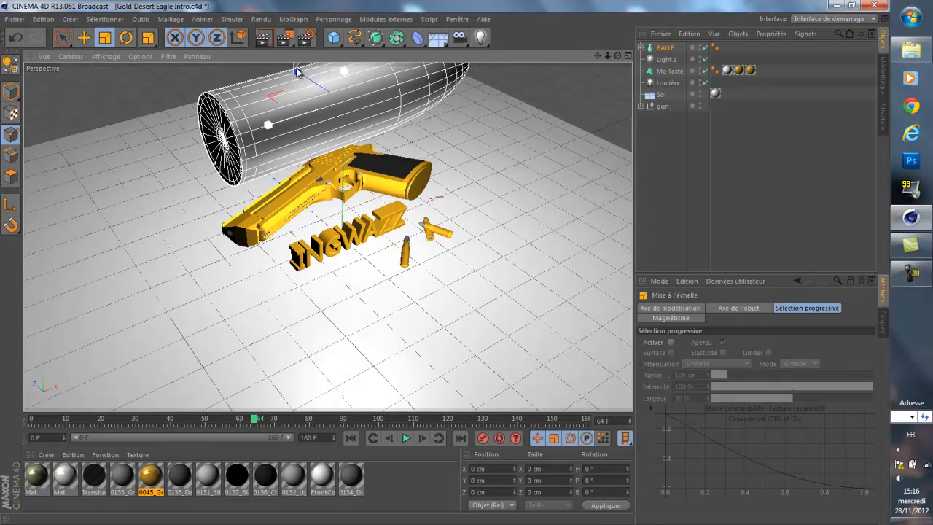
drag(296, 66, 445, 263)
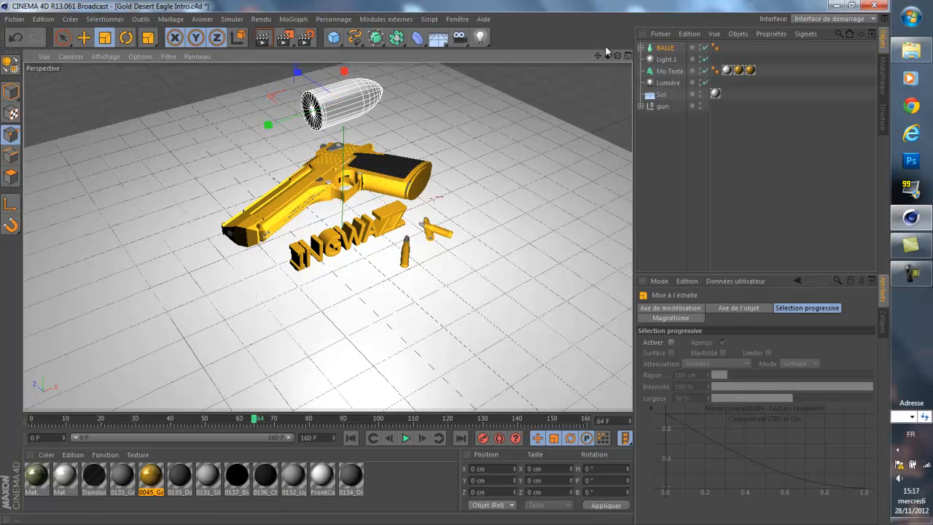
drag(598, 58, 446, 269)
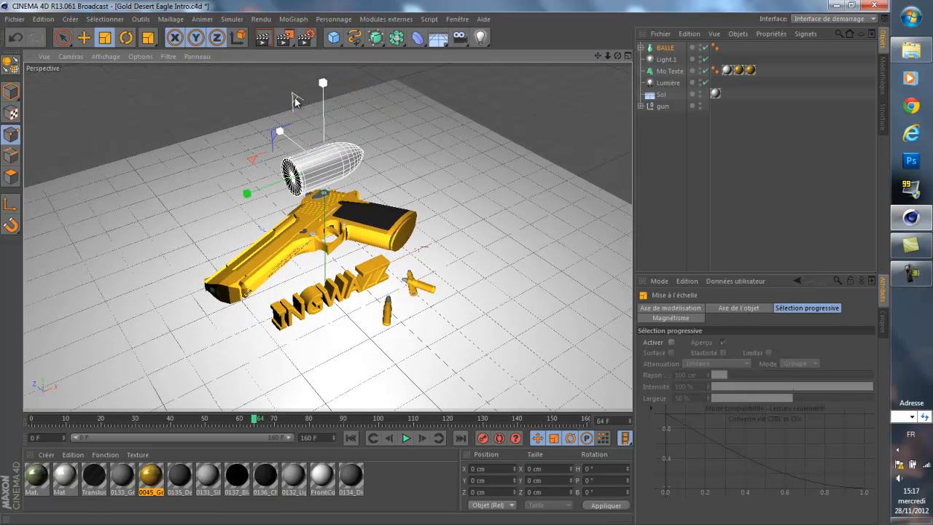
drag(295, 100, 446, 268)
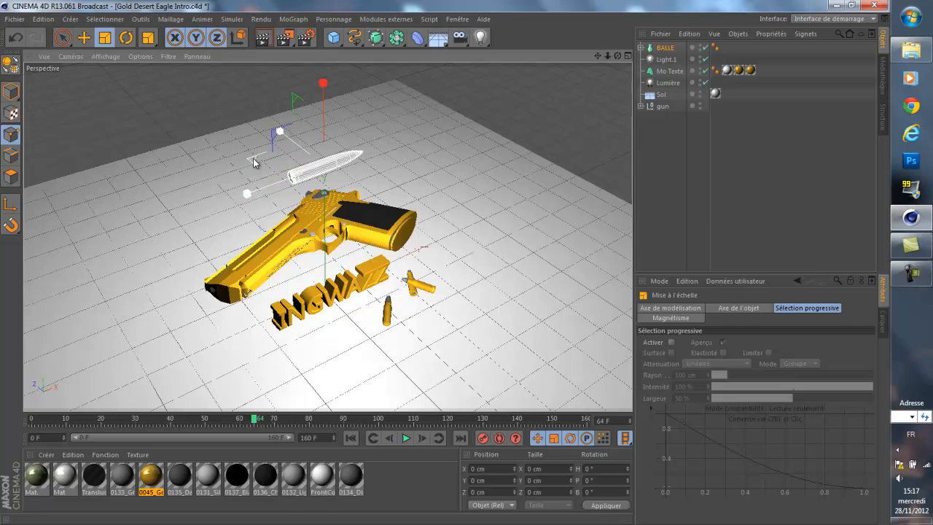
Adjust BALLE's size and lower it to the height of the INGWAZZ text, at about Y 33 cm.
drag(257, 161, 190, 176)
drag(276, 137, 279, 140)
drag(292, 94, 294, 243)
click(83, 37)
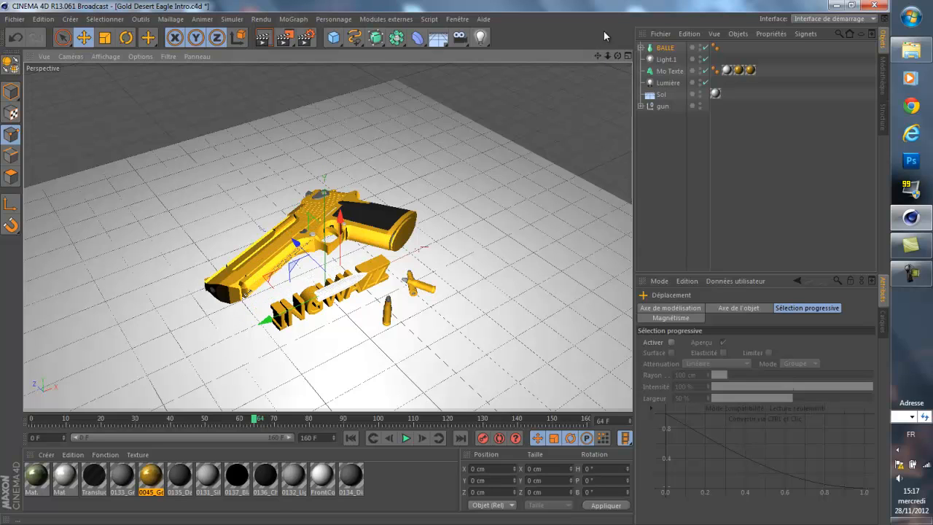
Align BALLE with the text's depth in the top view and move it sideways away from the text to about X -694 cm.
click(626, 56)
click(627, 56)
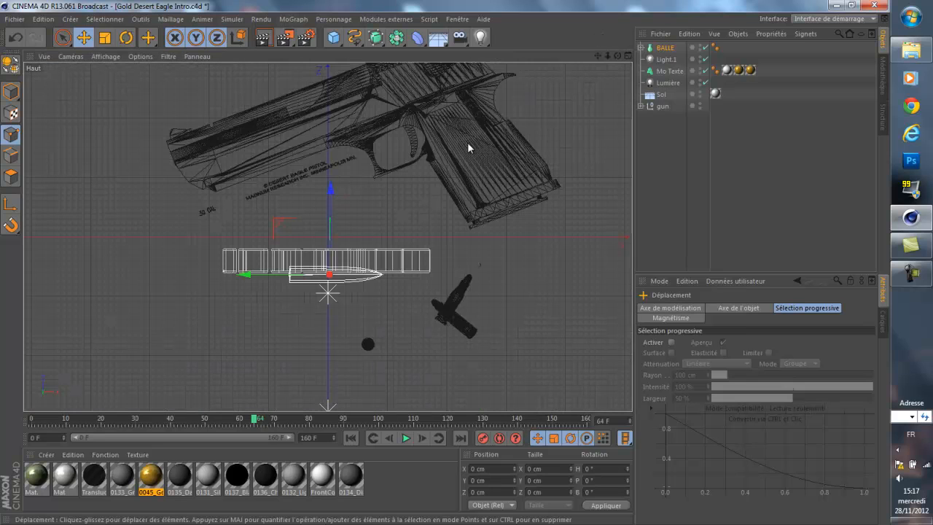
drag(332, 221, 331, 205)
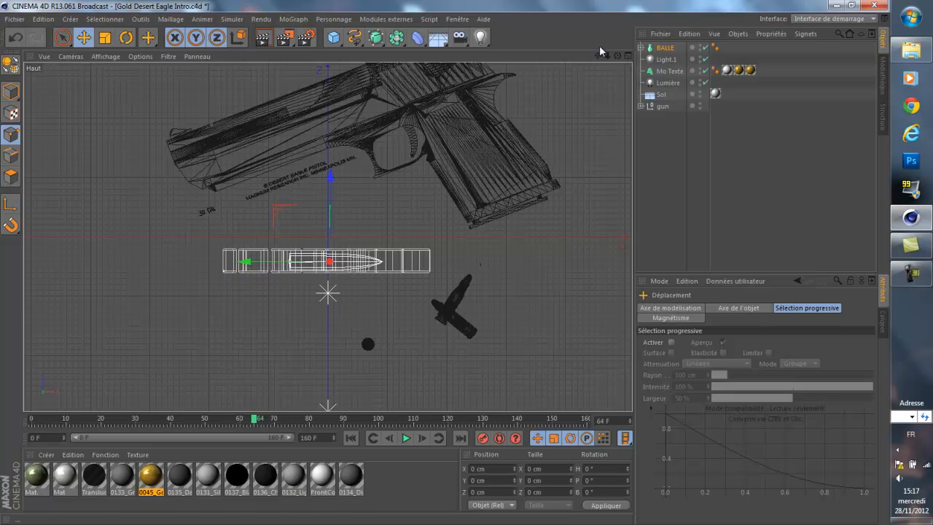
click(628, 57)
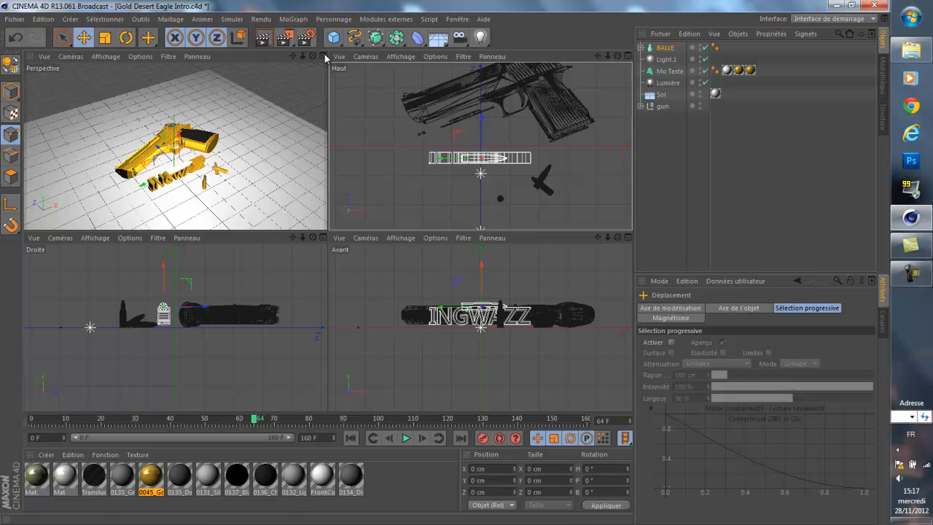
click(327, 56)
drag(336, 246, 338, 251)
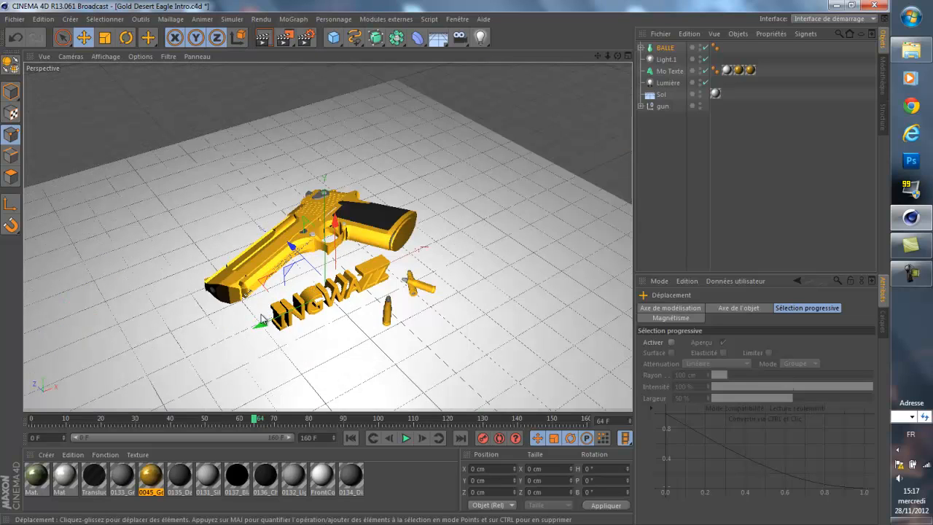
drag(262, 323, 446, 268)
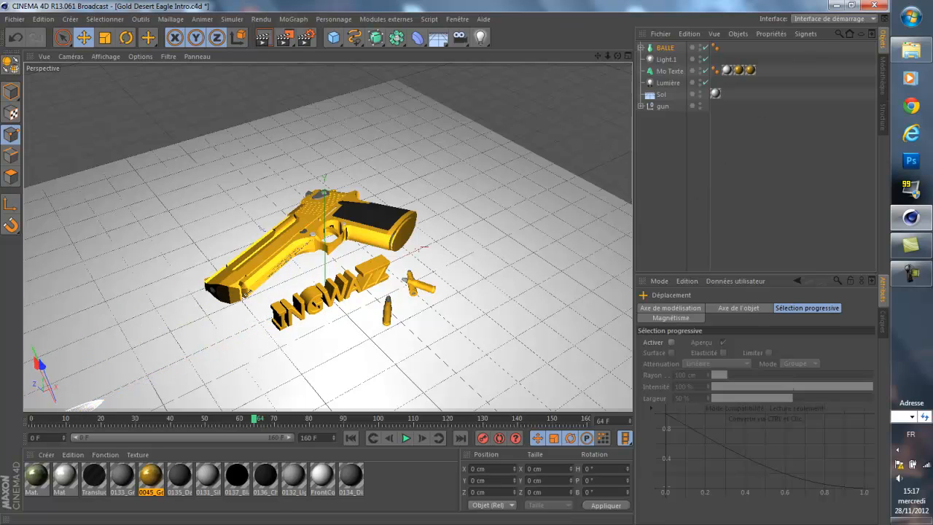
Apply the gold material 0045_Gol to BALLE.
drag(151, 487, 464, 254)
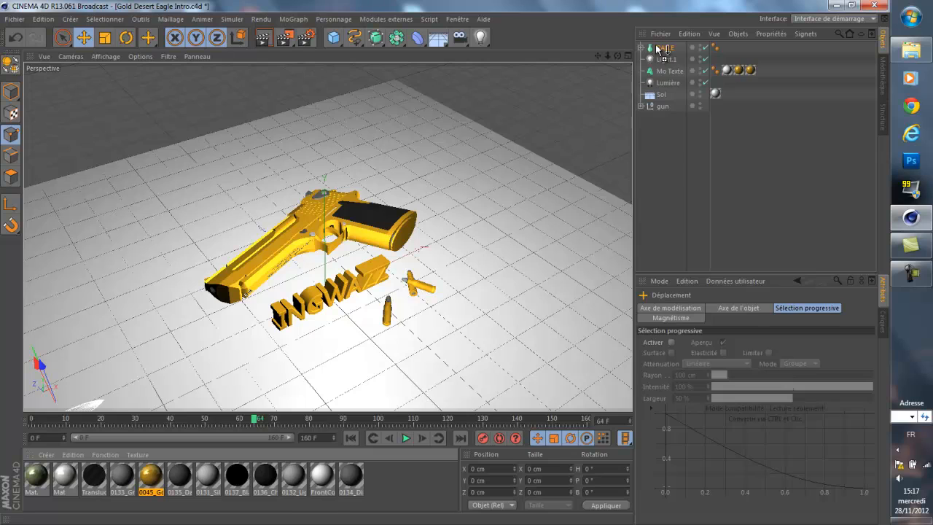
drag(659, 46, 659, 47)
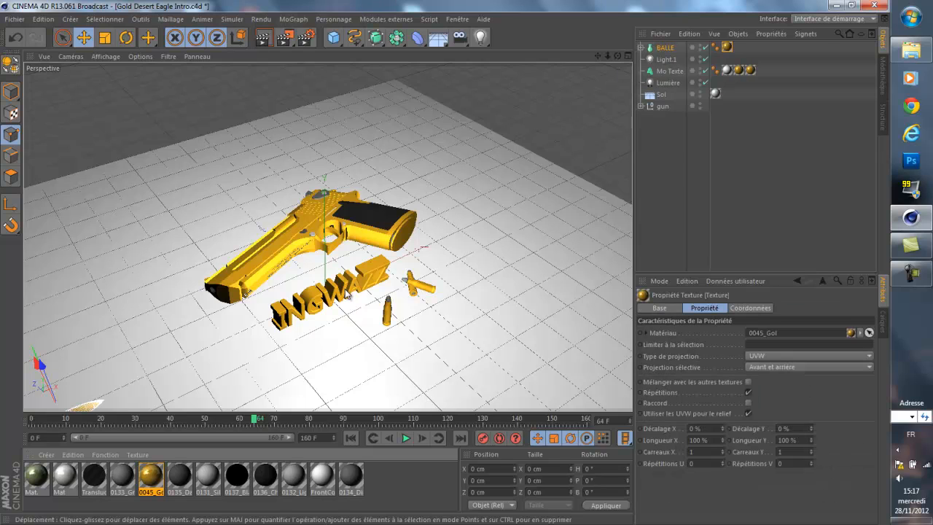
Return the animation to frame 0 and add a camera to the scene.
click(229, 419)
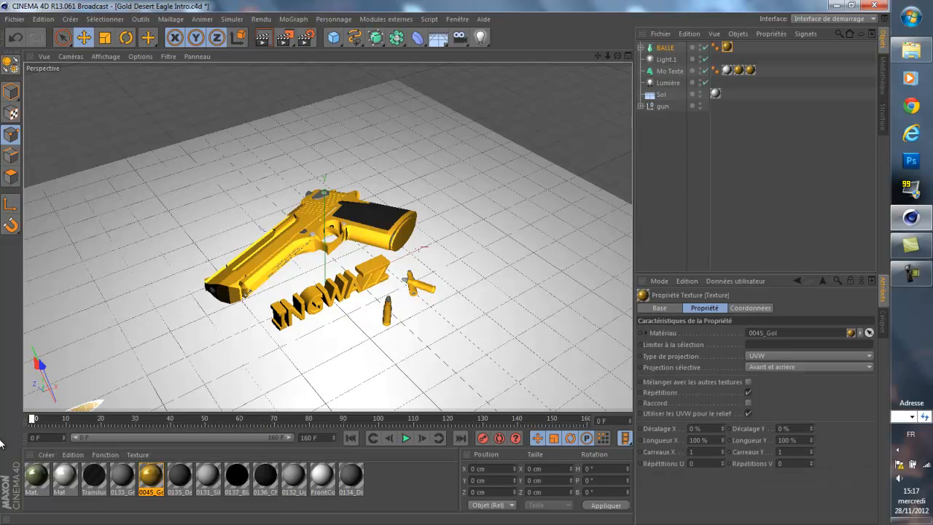
click(678, 155)
drag(459, 34, 497, 57)
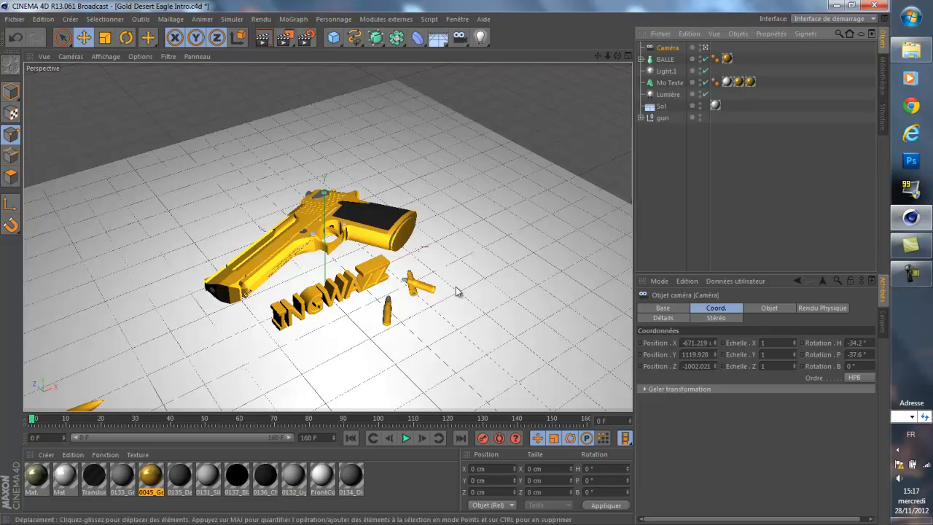
Frame the gun close up from almost directly above through the camera and record a camera keyframe at frame 0.
scroll(422, 257, up, 5)
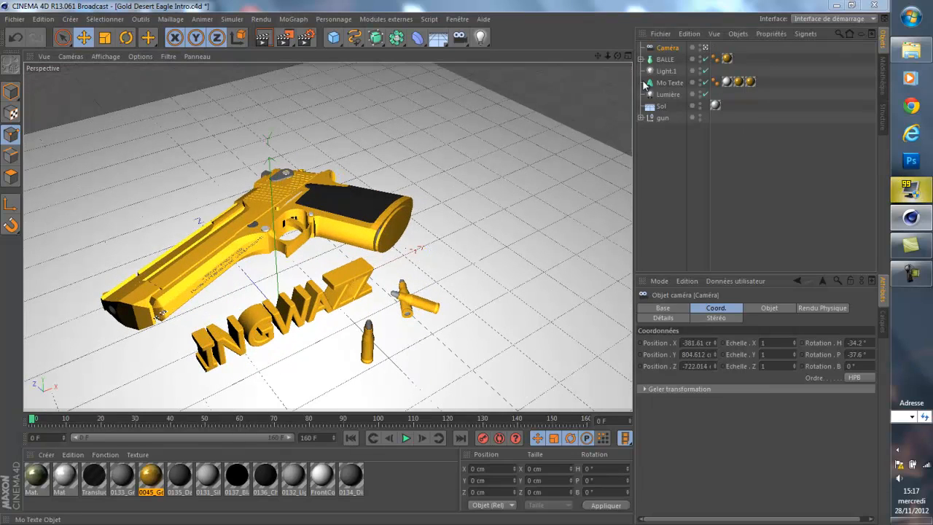
drag(616, 56, 444, 262)
click(696, 180)
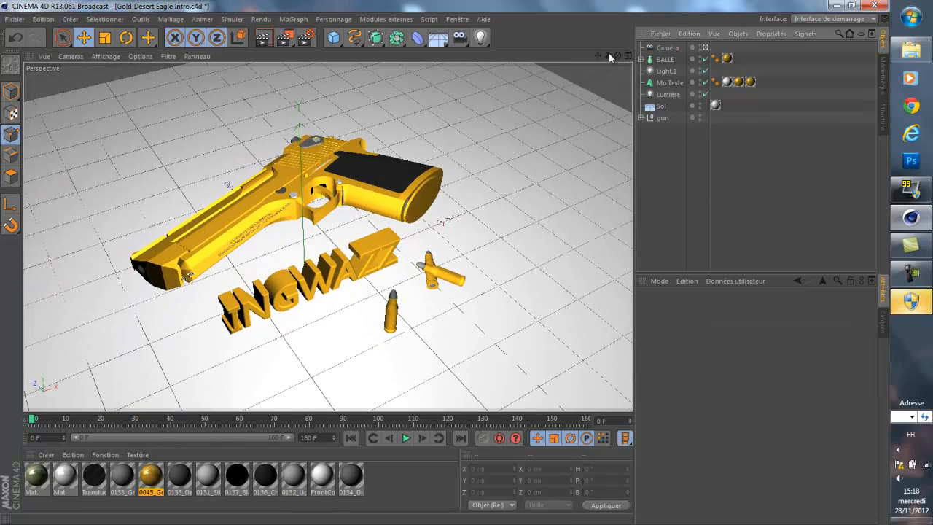
mouse_move(615, 56)
mouse_down()
mouse_move(594, 69)
mouse_move(612, 56)
mouse_move(446, 268)
mouse_move(607, 44)
mouse_up()
scroll(394, 194, up, 2)
scroll(395, 192, up, 4)
drag(446, 268, 550, 132)
scroll(550, 133, up, 1)
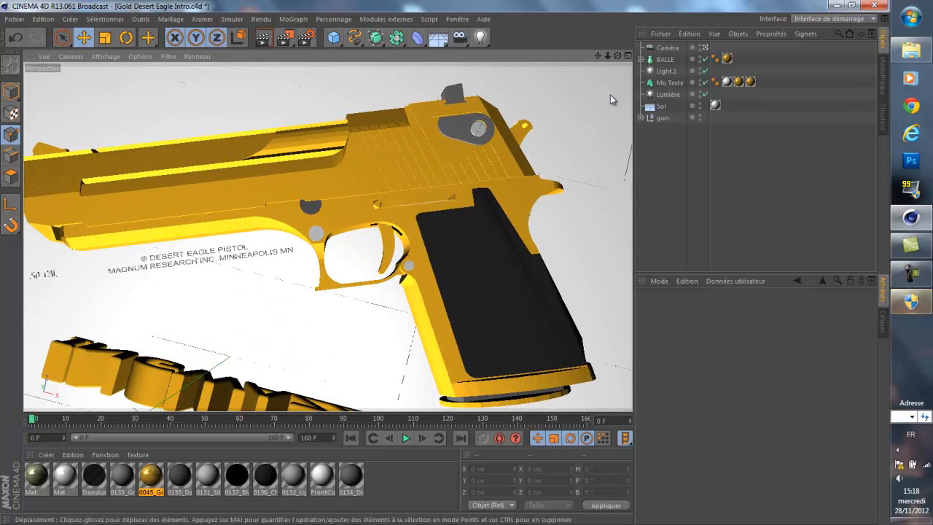
scroll(611, 96, down, 1)
drag(617, 56, 447, 266)
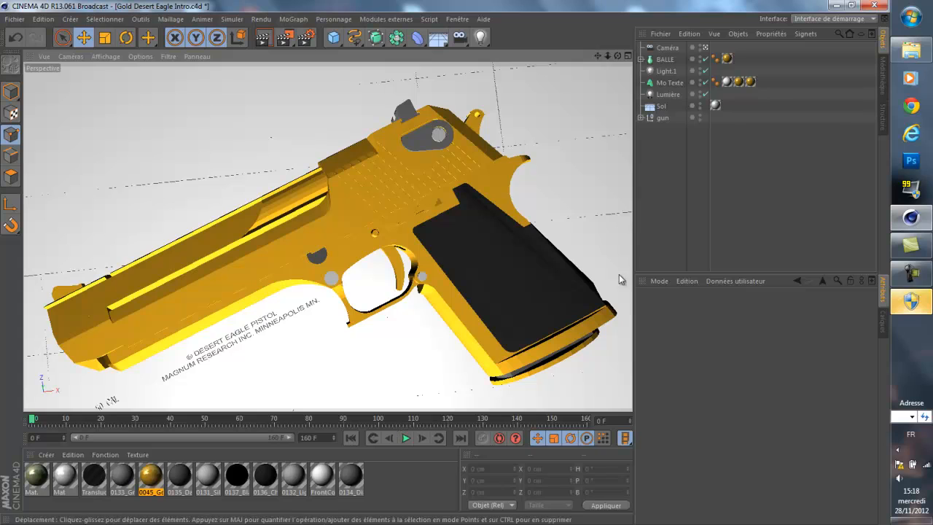
click(665, 48)
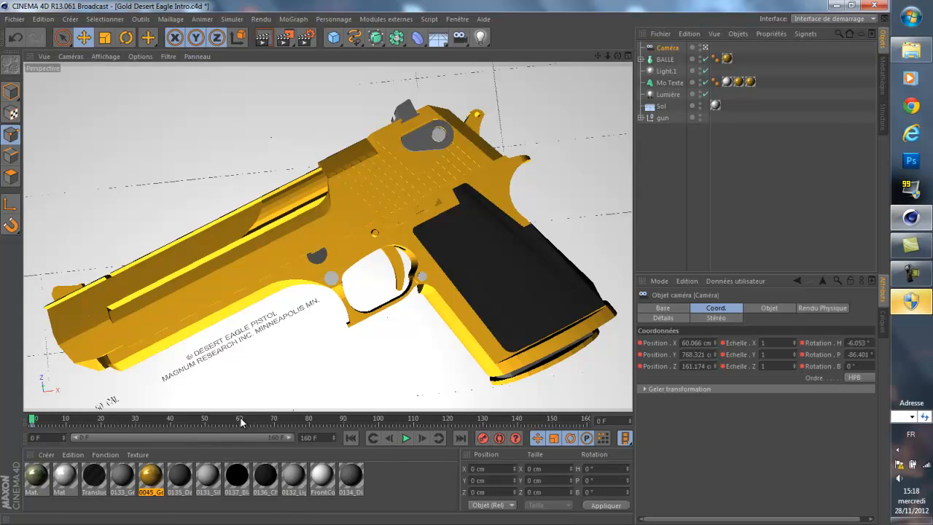
At frame 60, frame the gun, the INGWAZZ text and the cartridges from a low front angle and record a camera keyframe.
click(667, 227)
drag(617, 56, 445, 262)
scroll(538, 155, down, 2)
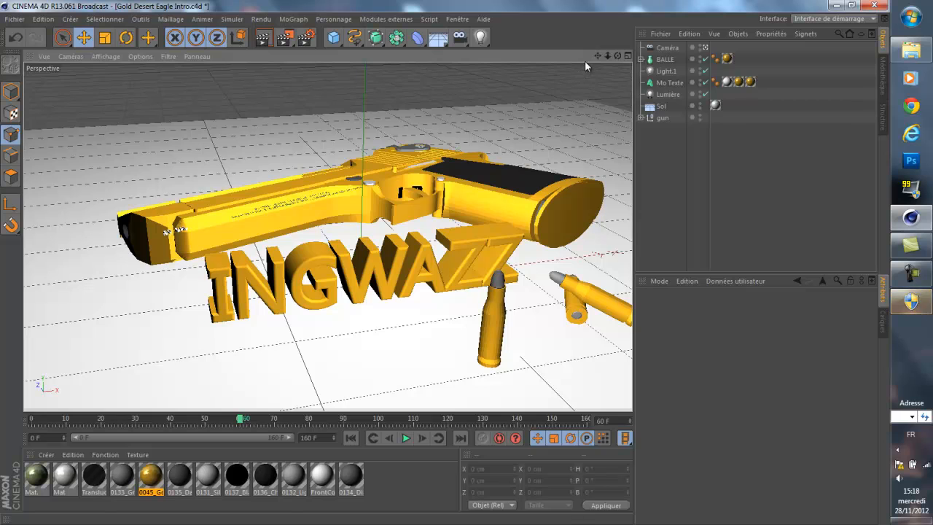
drag(598, 56, 516, 222)
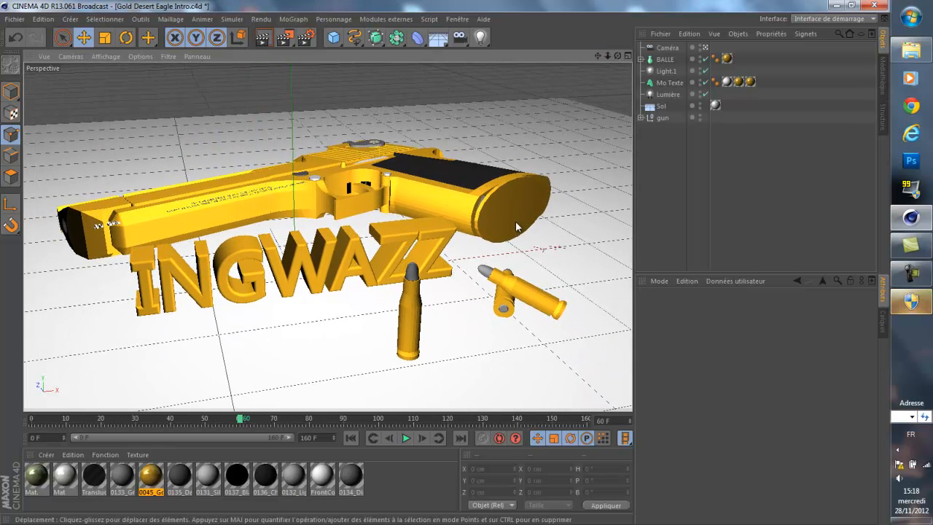
click(672, 47)
click(482, 437)
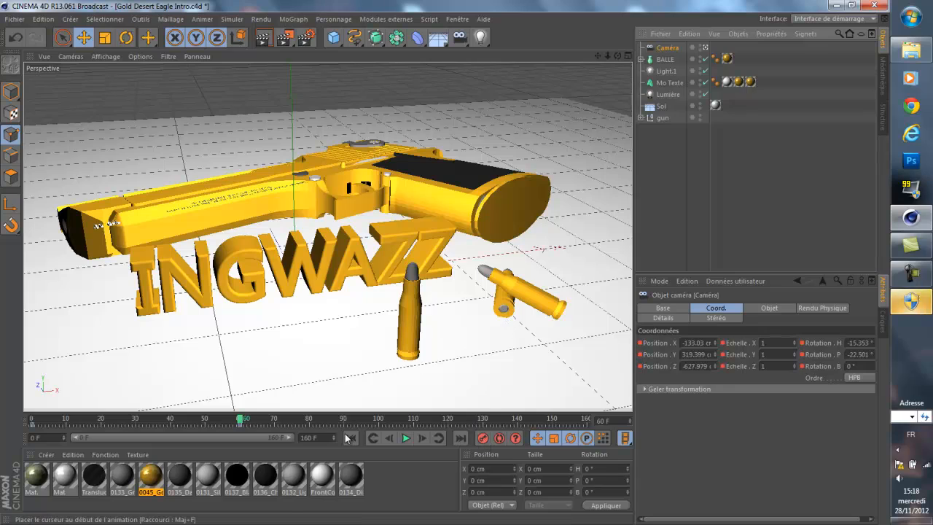
Play the camera animation from the first frame to check the move.
click(357, 437)
click(406, 437)
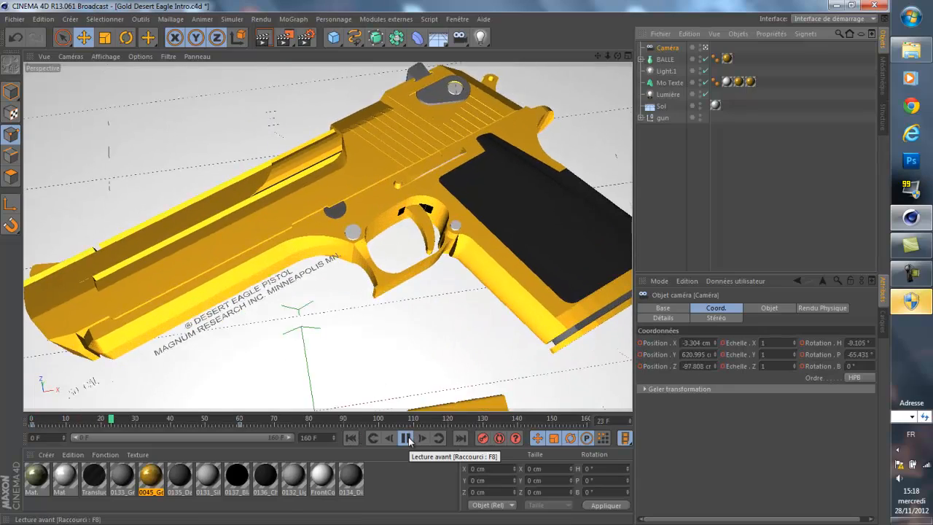
click(406, 437)
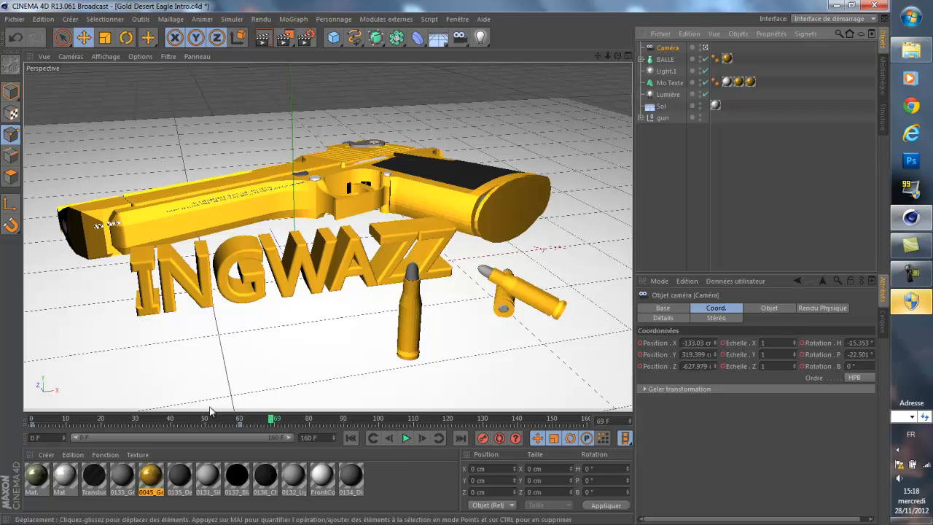
At frame 70, break the Mo Texte object into 30 random pieces with the Thrausi plugin.
drag(270, 420, 274, 419)
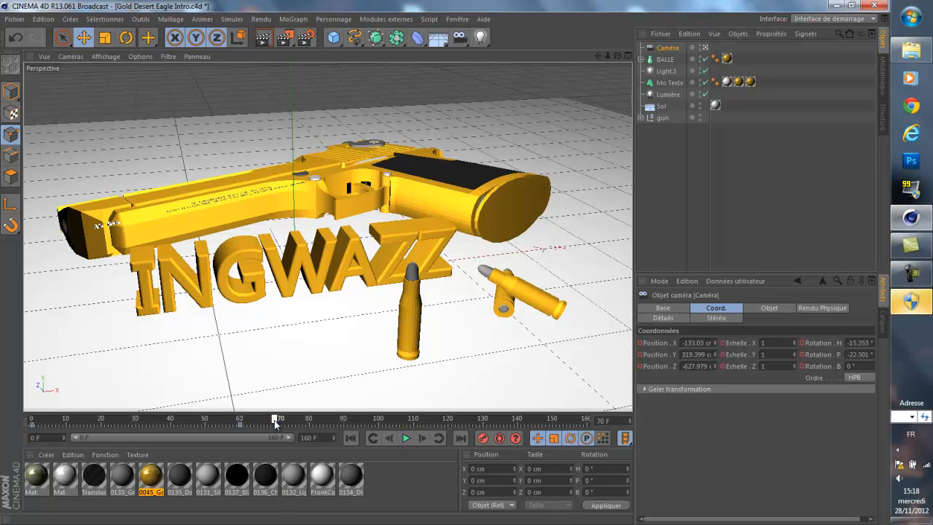
click(677, 81)
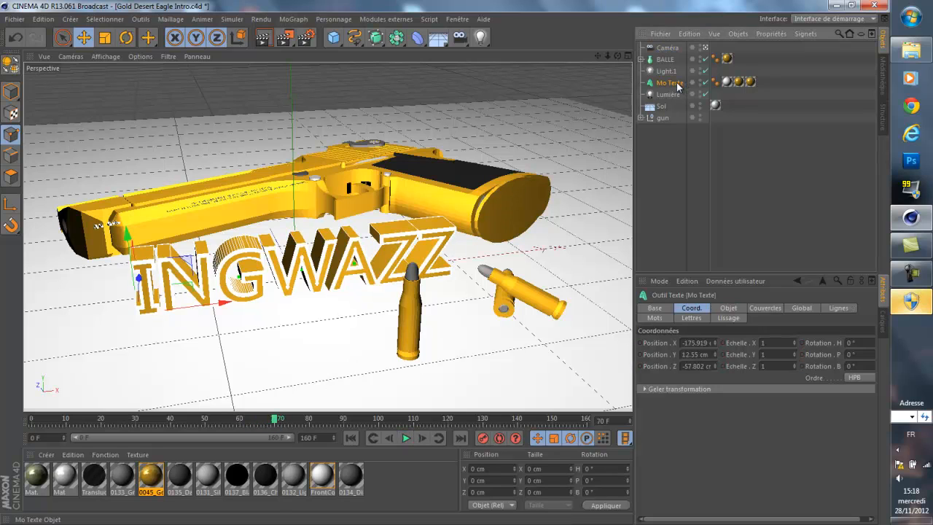
click(403, 21)
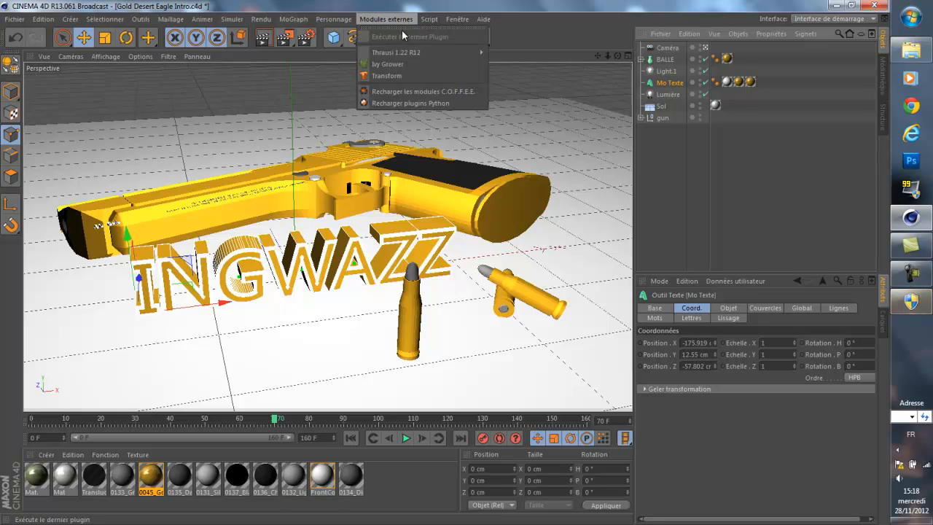
mouse_move(424, 51)
click(511, 56)
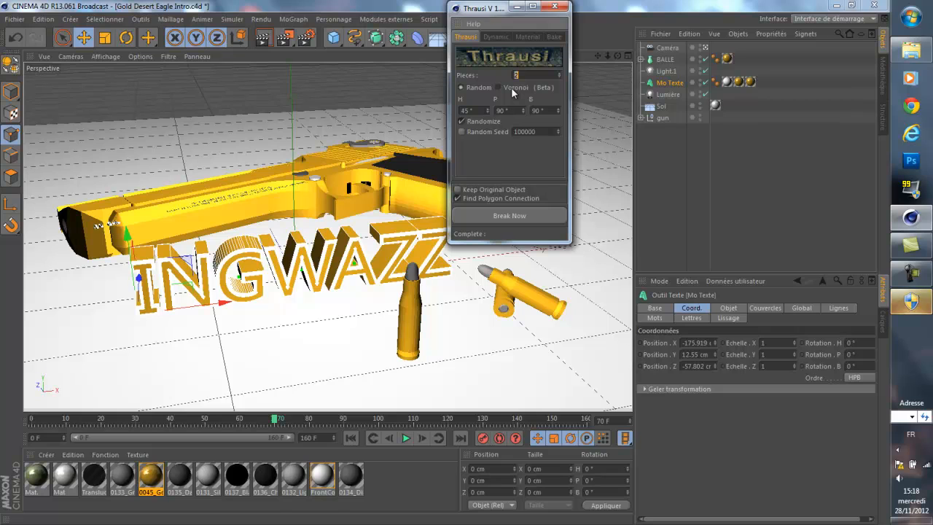
text(30)
key(Return)
click(557, 215)
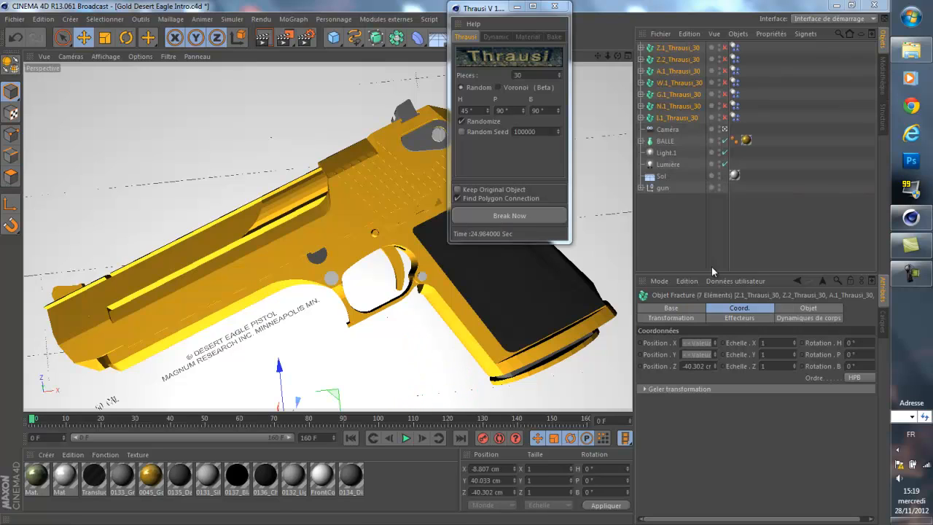
click(556, 7)
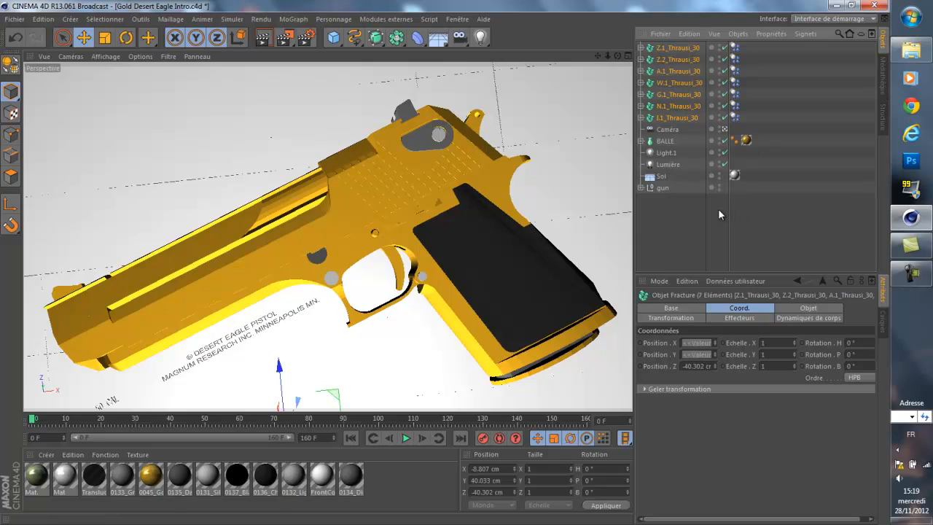
Add a Corps collision simulation tag to the Sol object.
click(661, 177)
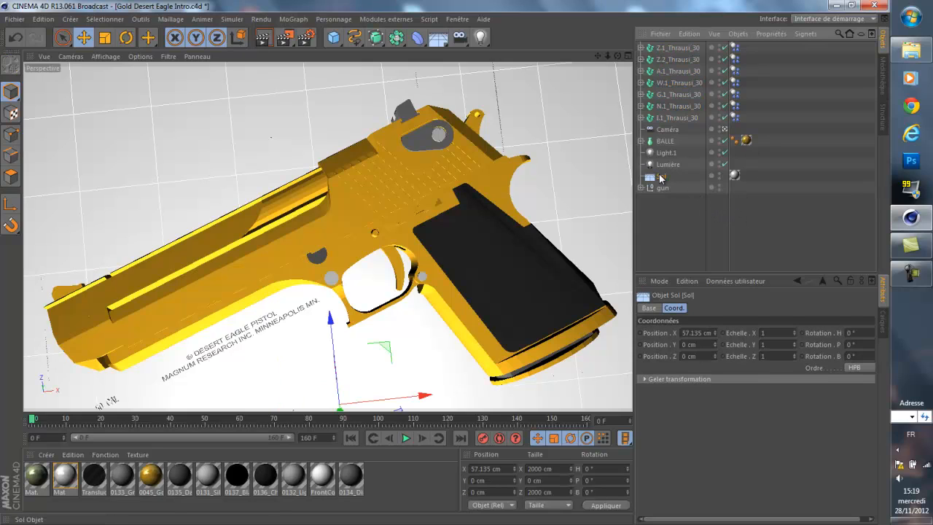
right_click(661, 178)
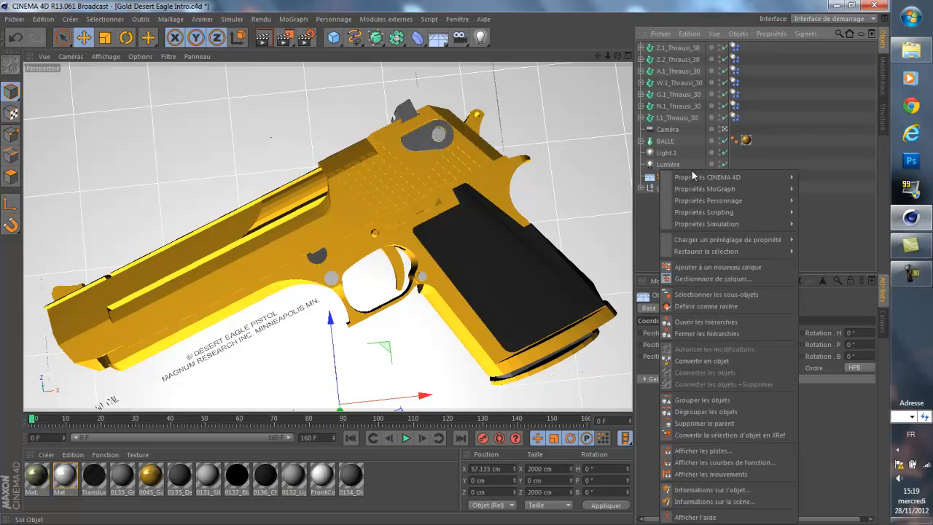
mouse_move(714, 223)
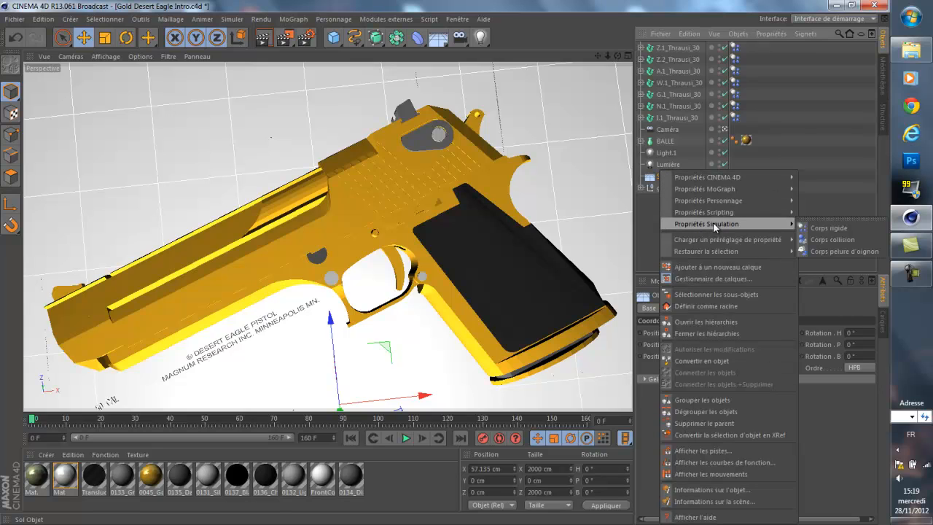
click(836, 235)
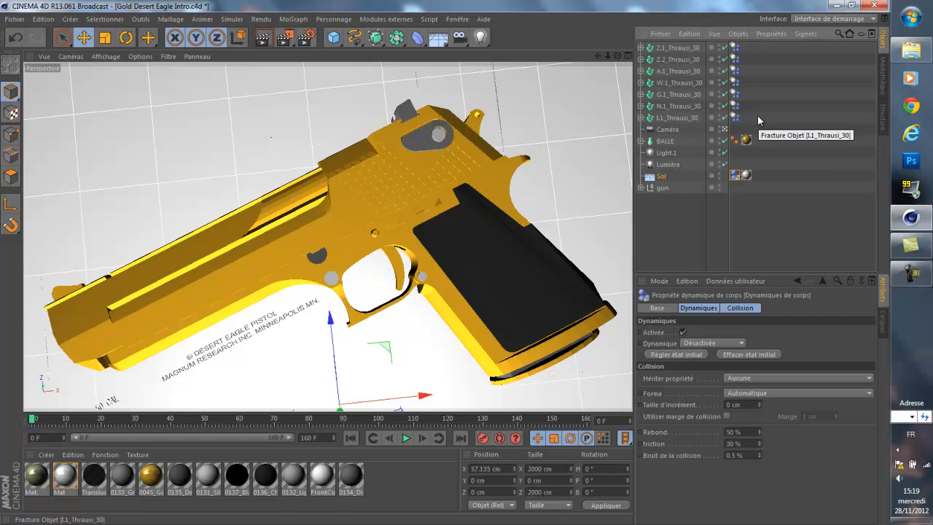
Set the Déclencher option of all seven Thrausi letters' dynamics tags to Sur collision.
drag(733, 117, 735, 47)
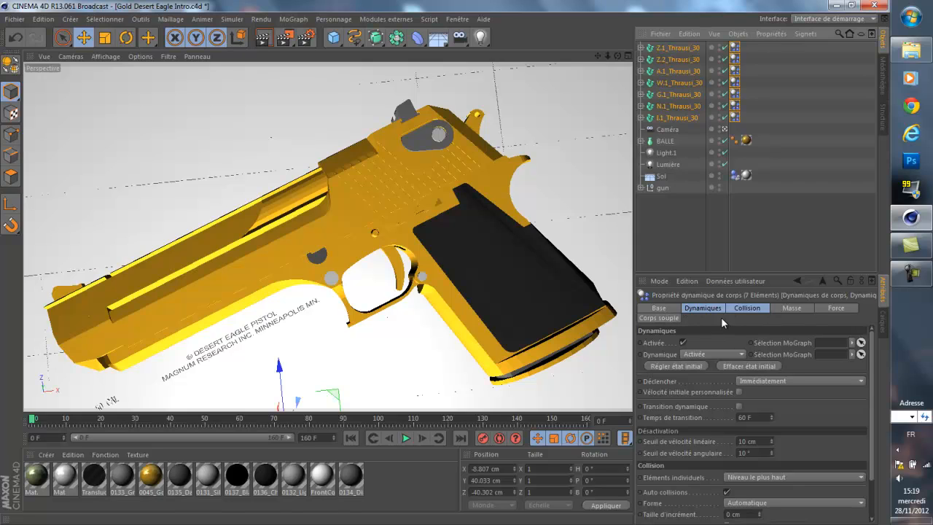
click(776, 381)
click(755, 414)
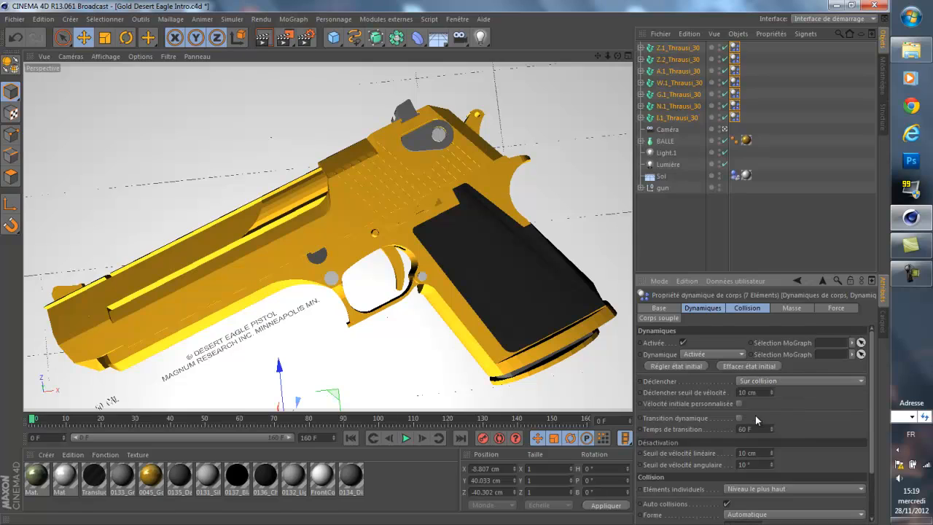
click(757, 241)
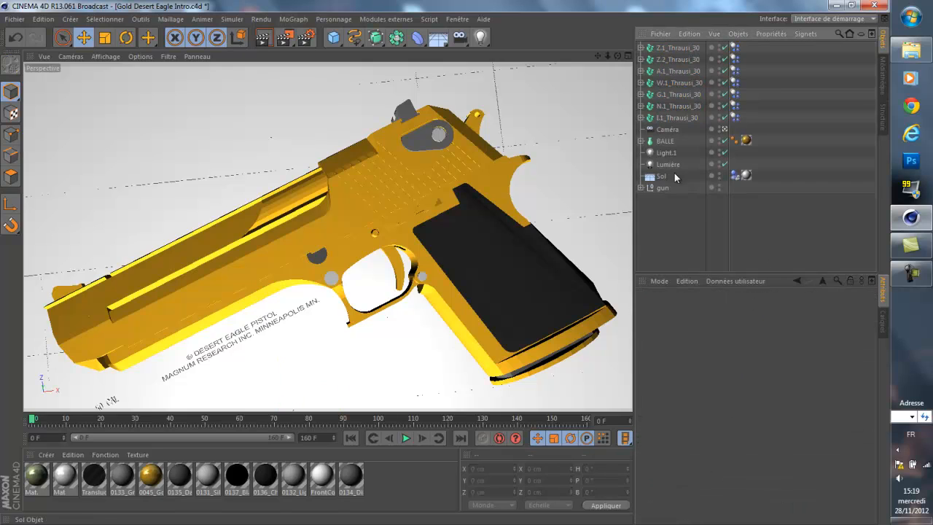
Add a Corps collision simulation tag to the BALLE object and clear the selection.
click(661, 142)
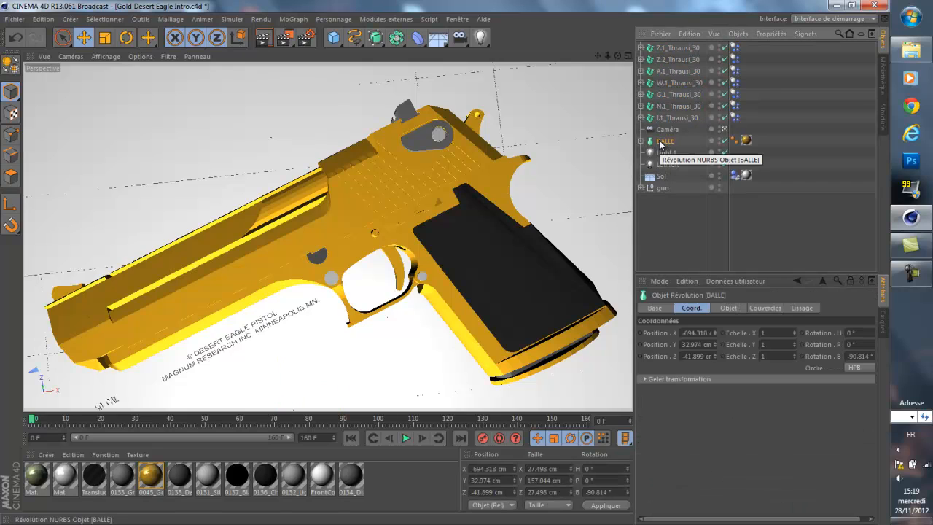
right_click(661, 143)
mouse_move(718, 197)
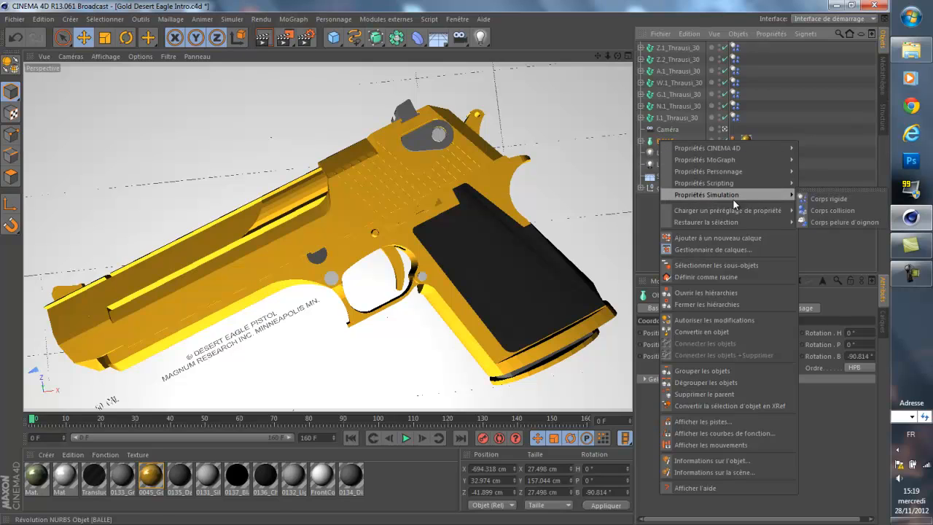
click(830, 210)
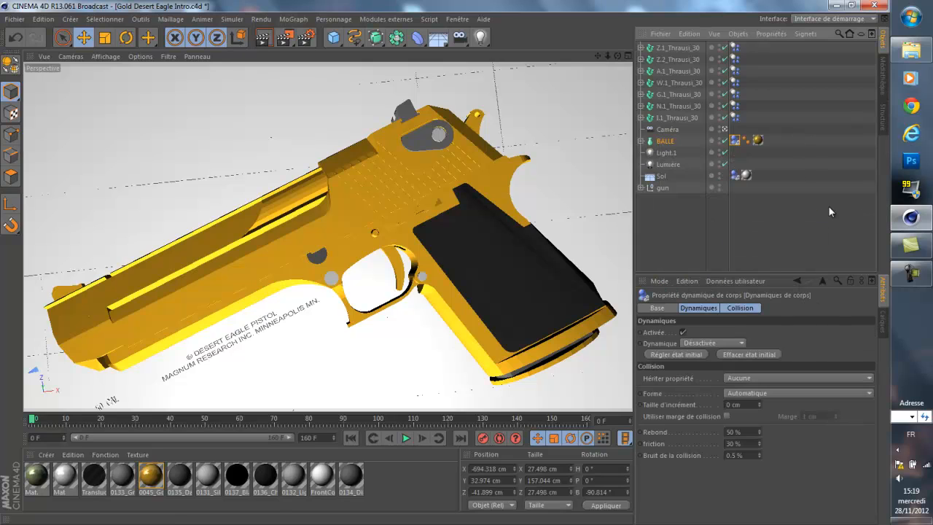
click(771, 229)
Record a keyframe for the BALLE bullet in its starting position at frame 70.
drag(223, 418, 270, 420)
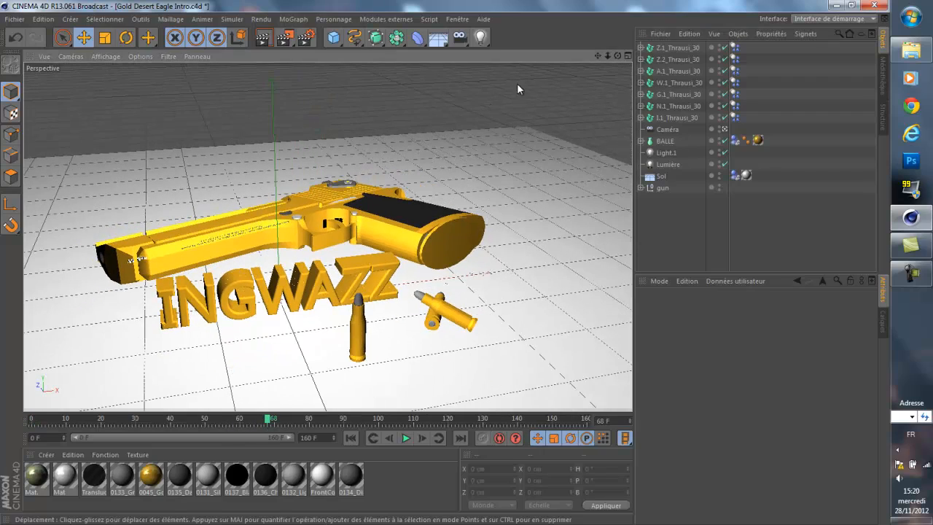
drag(601, 56, 308, 262)
click(36, 271)
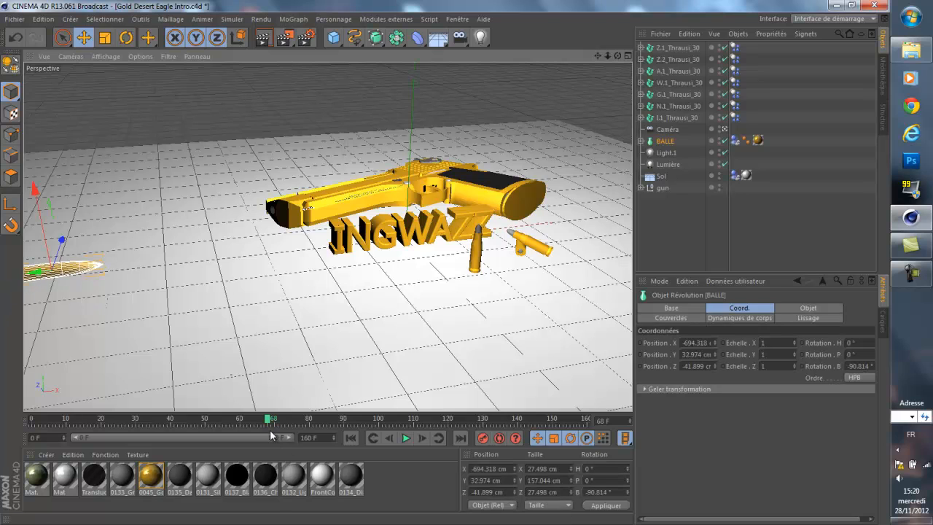
drag(268, 419, 274, 419)
scroll(240, 318, down, 3)
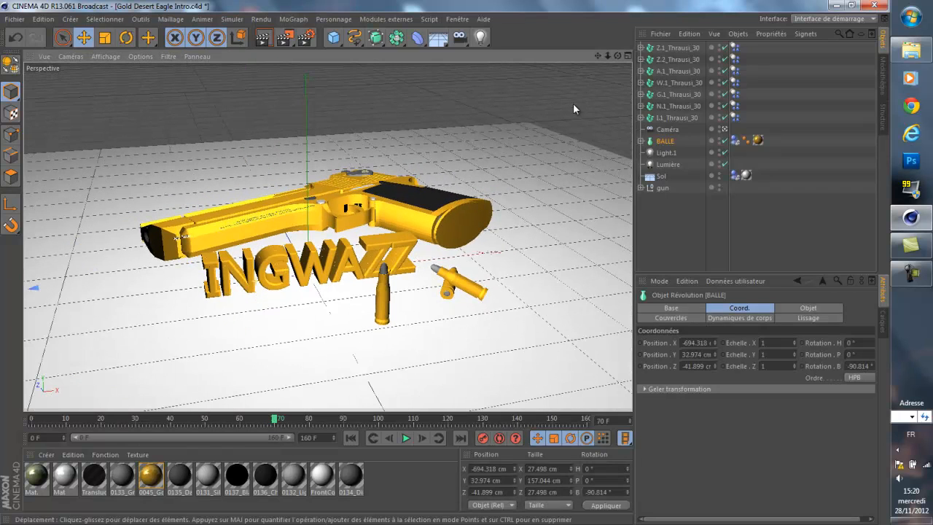
drag(596, 55, 446, 264)
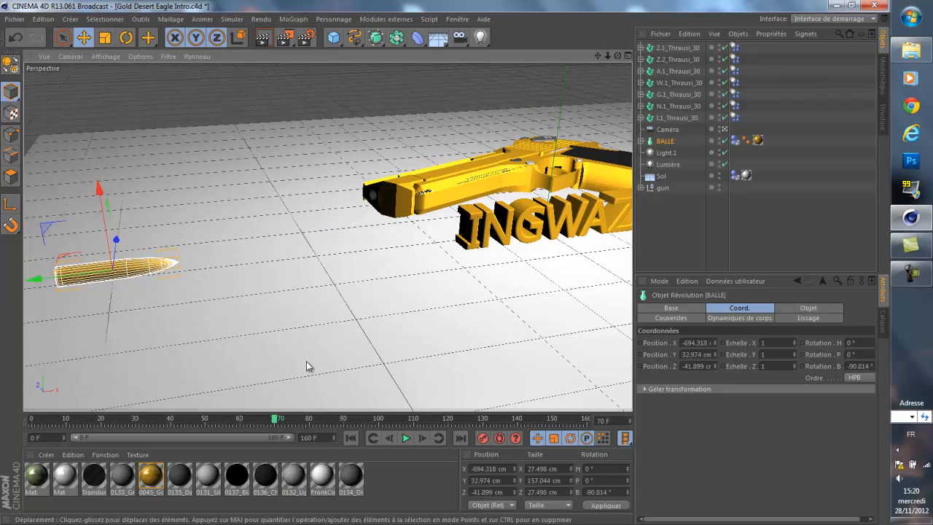
click(486, 438)
At frame 130, move BALLE past the text to X about 580 cm, record a keyframe, and advance to frame 145.
drag(489, 422, 482, 421)
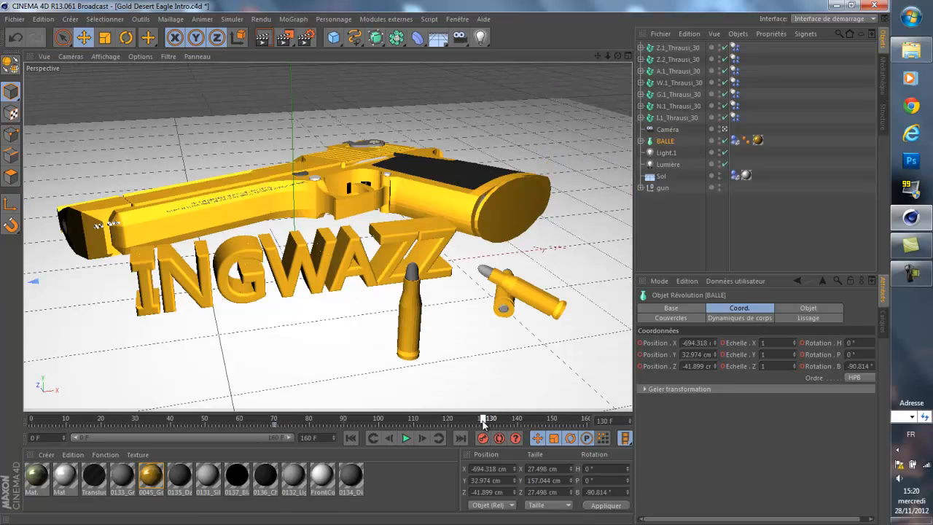
scroll(402, 329, down, 3)
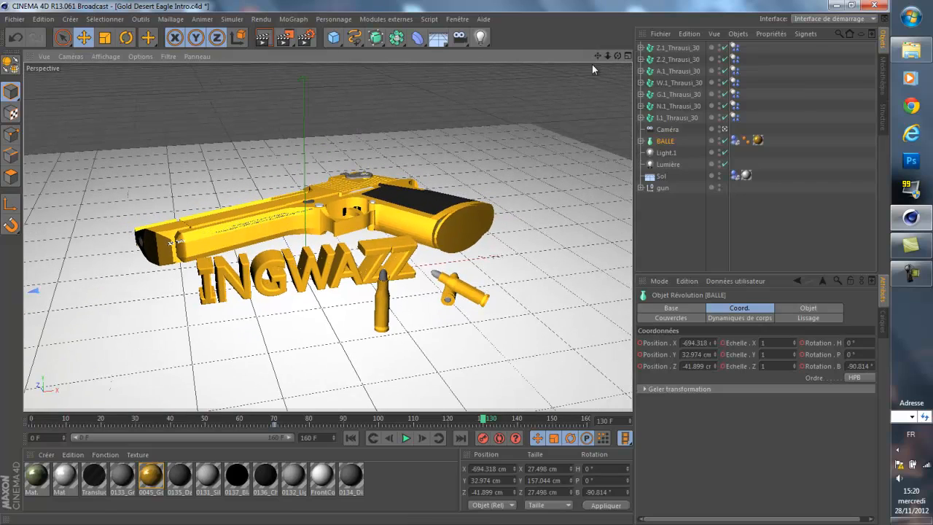
drag(597, 55, 598, 55)
scroll(70, 314, down, 1)
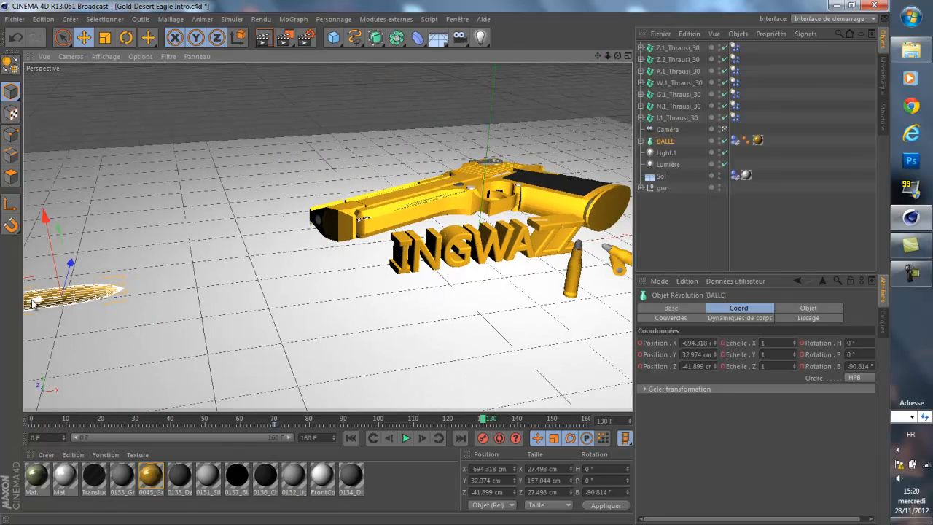
drag(33, 302, 642, 231)
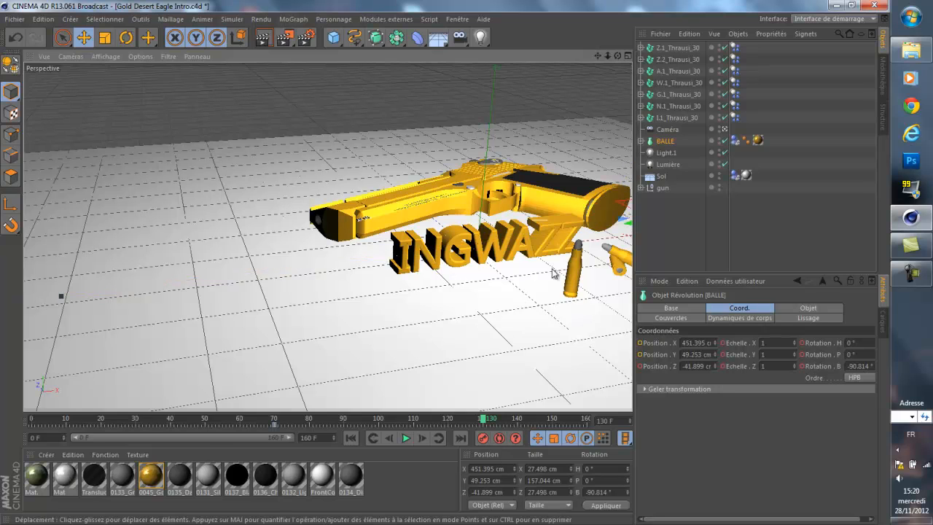
drag(597, 56, 408, 71)
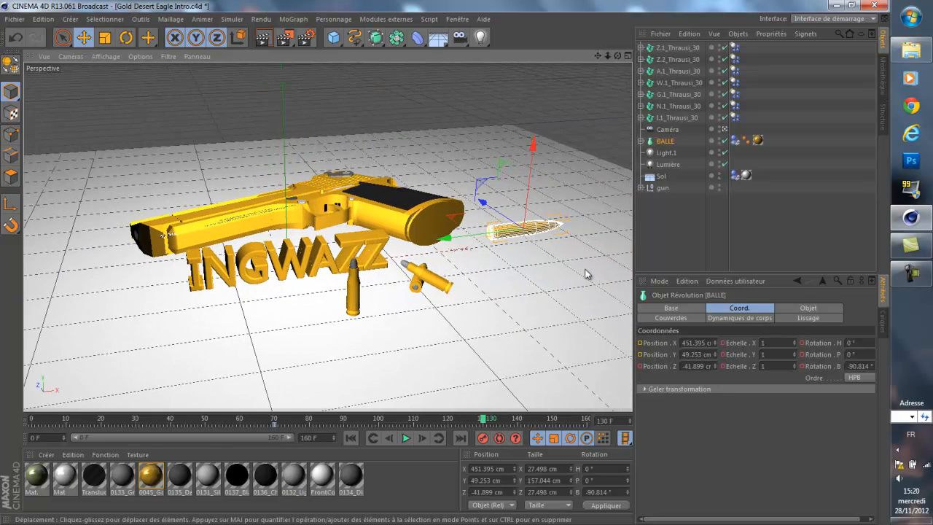
drag(473, 235, 537, 228)
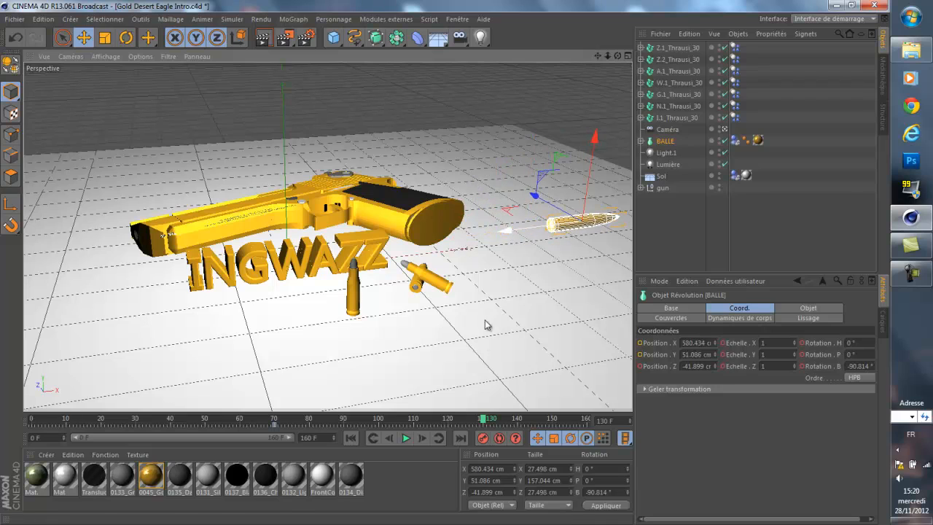
click(484, 439)
click(519, 419)
drag(521, 418, 536, 419)
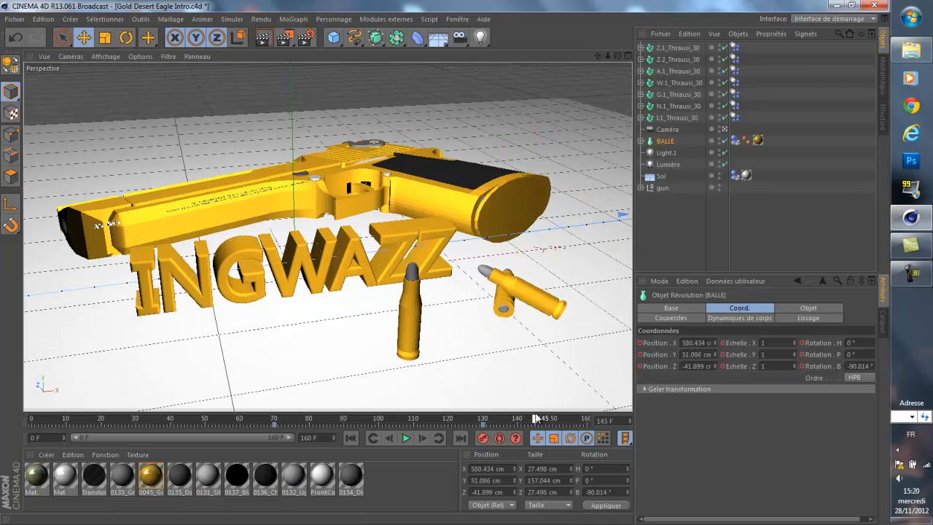
drag(598, 56, 390, 265)
drag(400, 229, 407, 230)
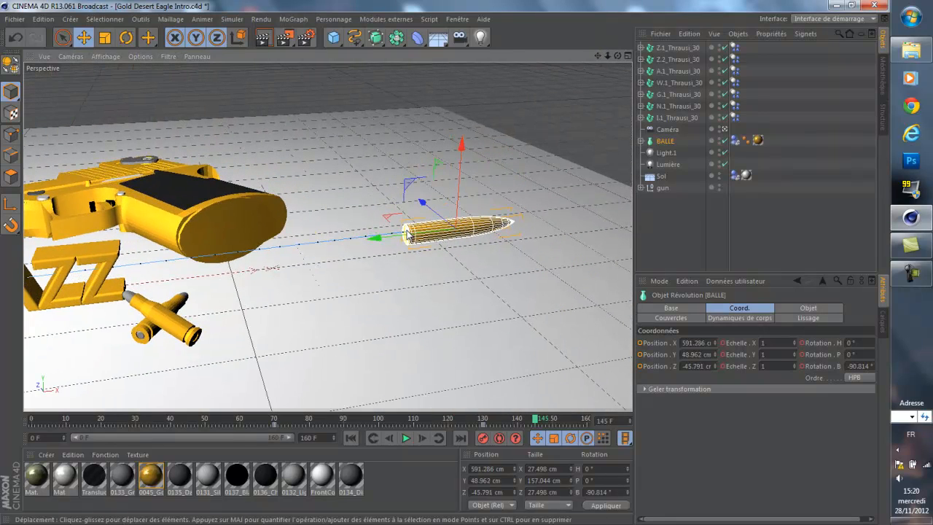
key(ctrl+z)
key(ctrl+z)
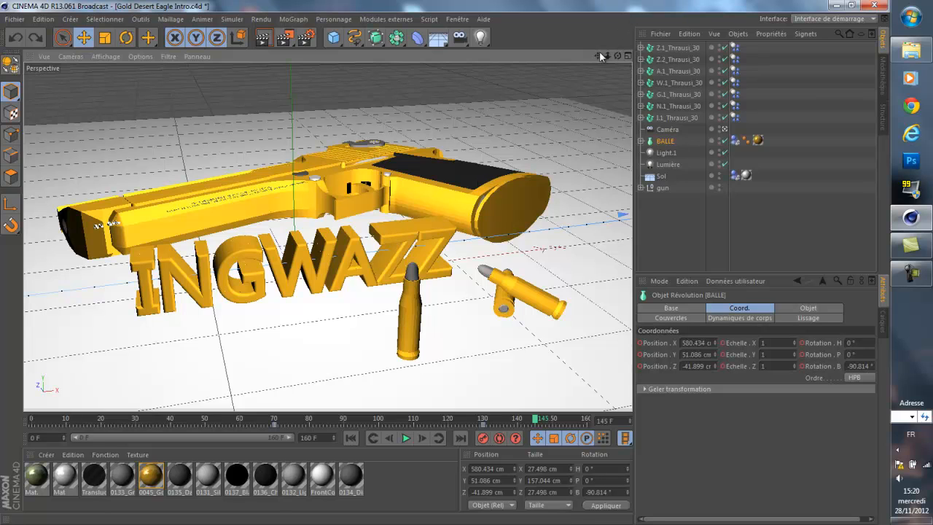
Move BALLE farther along its flight path to X about 857 cm and record a keyframe at frame 145.
drag(599, 55, 439, 263)
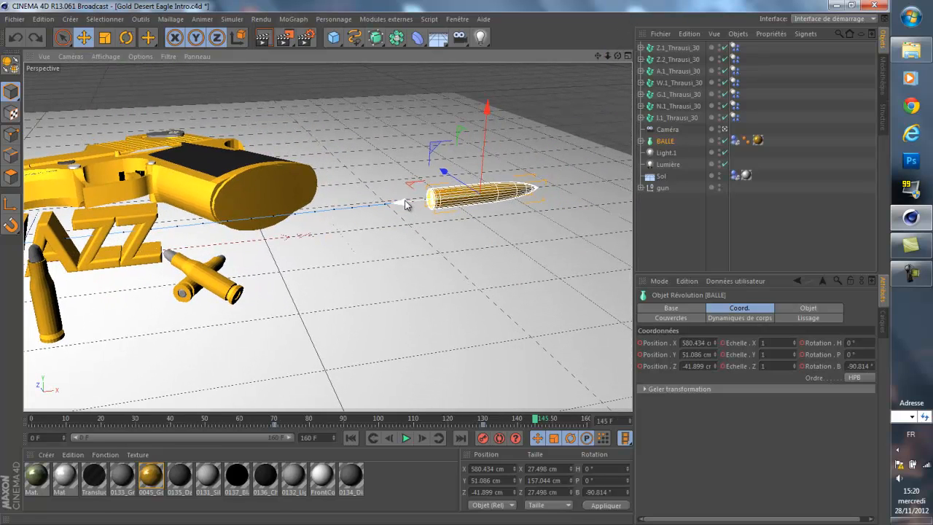
drag(399, 203, 536, 191)
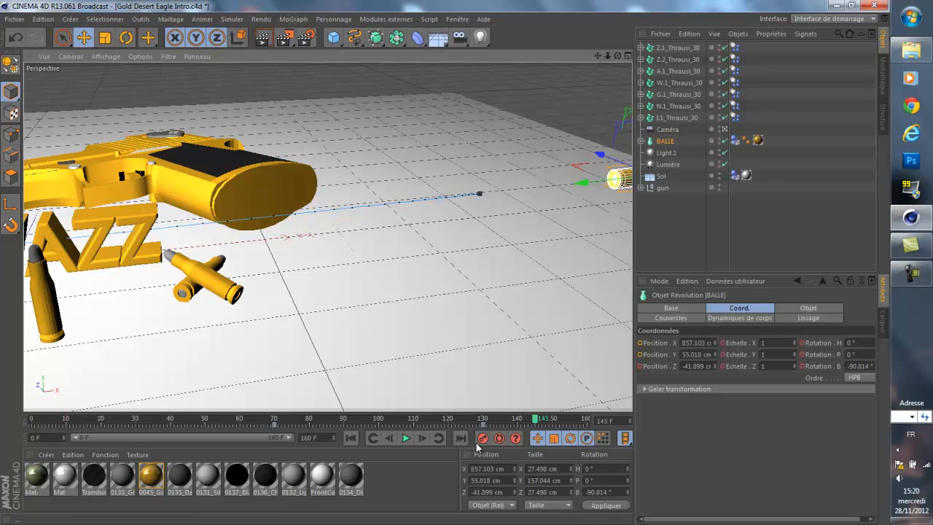
click(482, 437)
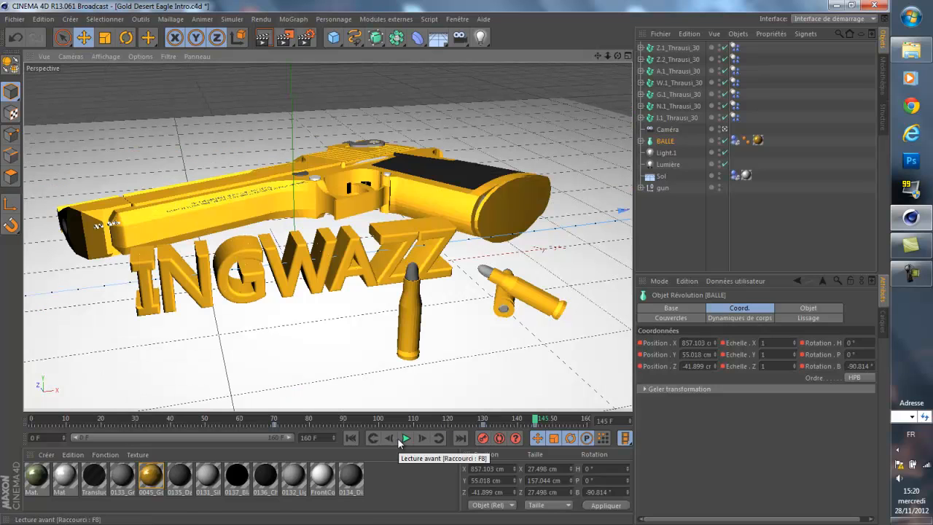
Play the animation from the first frame to check the bullet and dynamics.
click(356, 436)
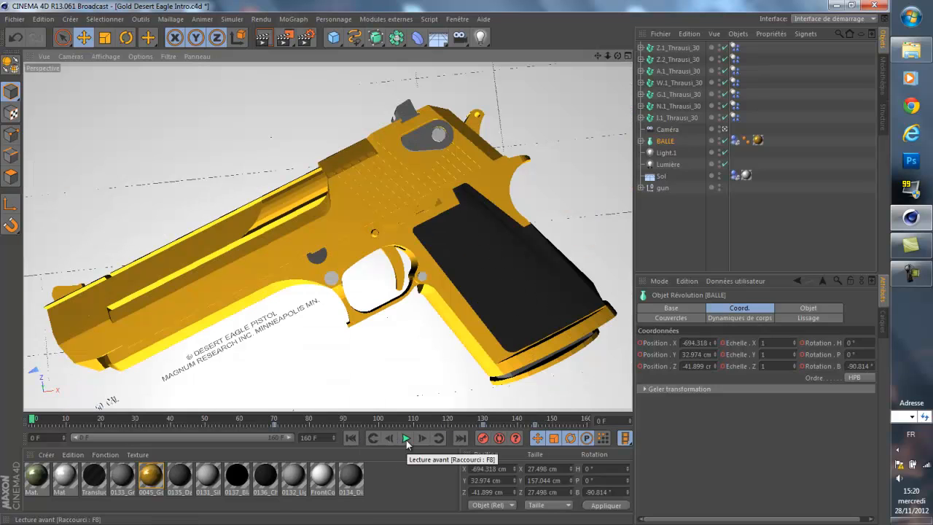
click(406, 438)
click(406, 438)
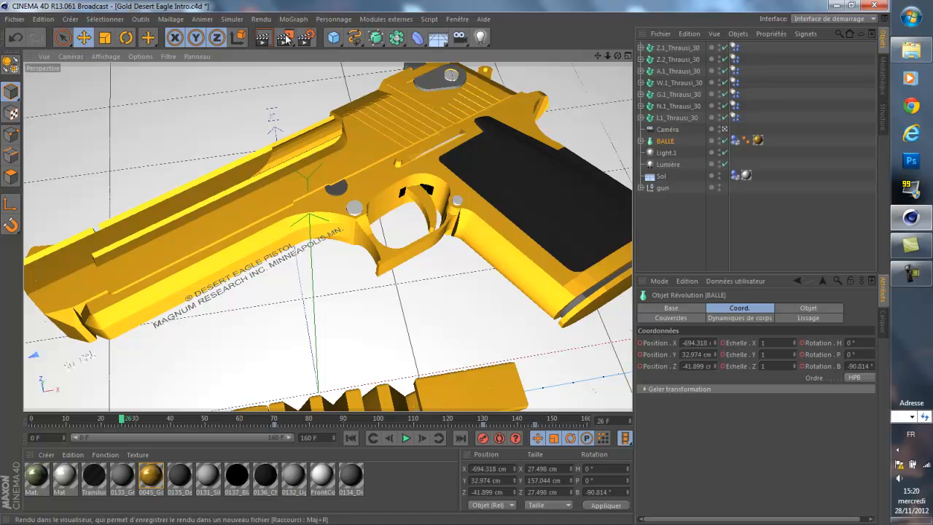
Set the render output to the HDV/HDTV 720 29.97 preset with Toutes les images, and review the saving and anti-aliasing settings.
click(307, 37)
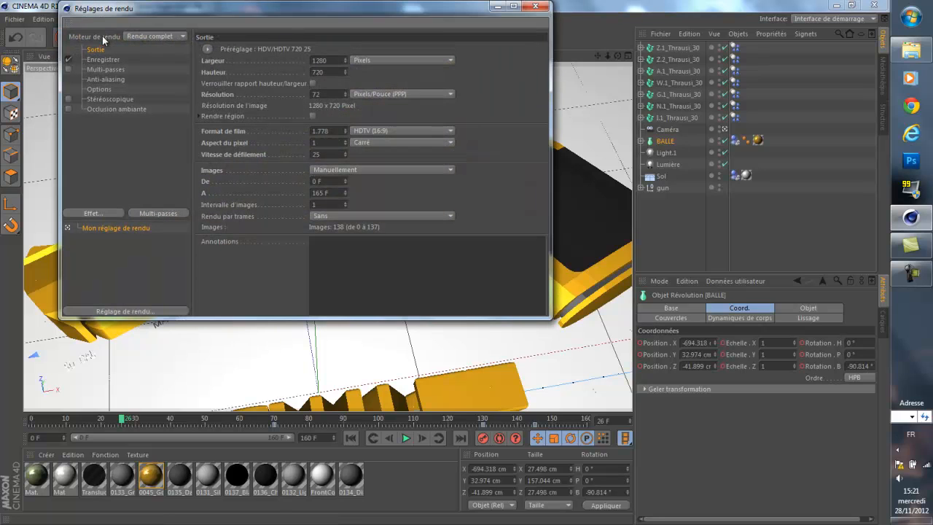
click(209, 49)
mouse_move(237, 84)
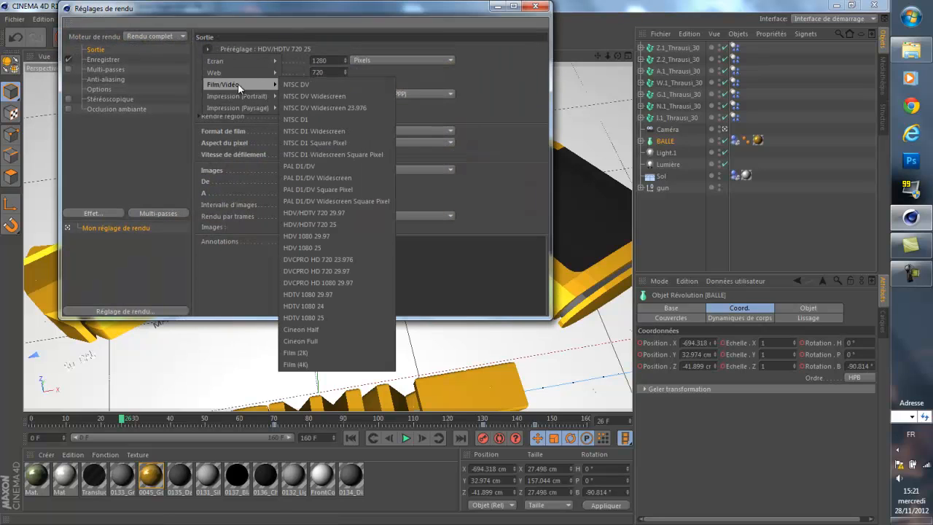
click(334, 214)
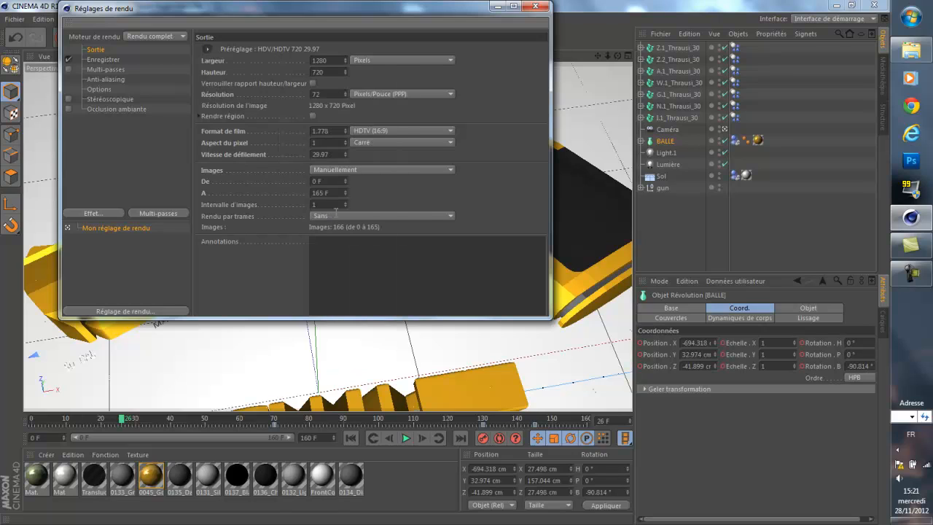
click(349, 169)
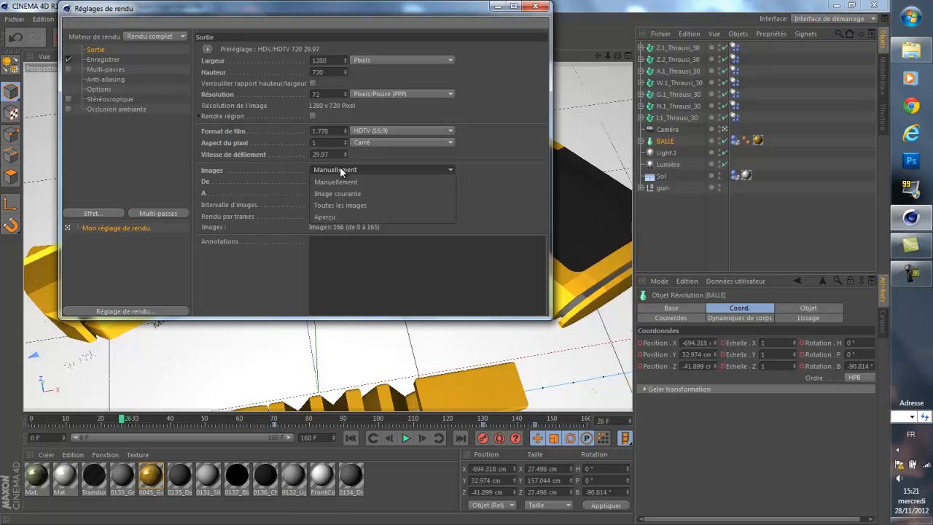
click(351, 203)
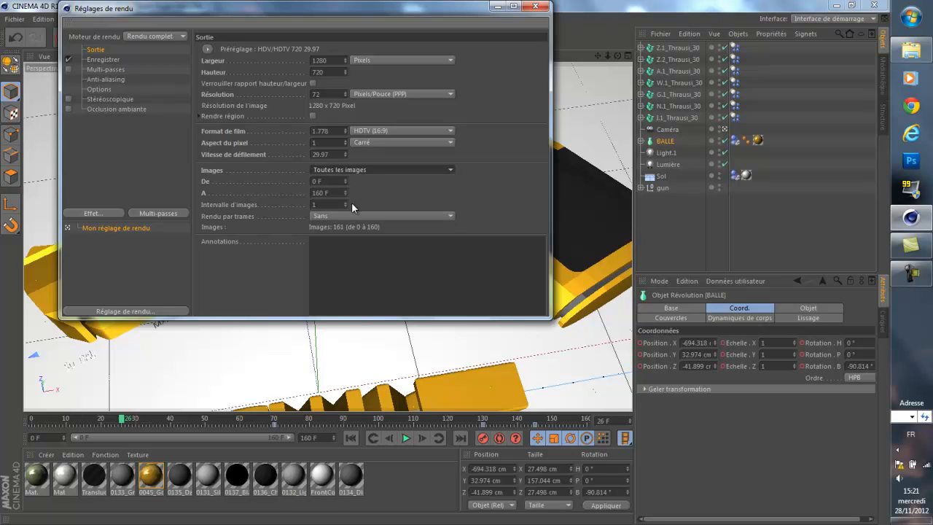
click(103, 59)
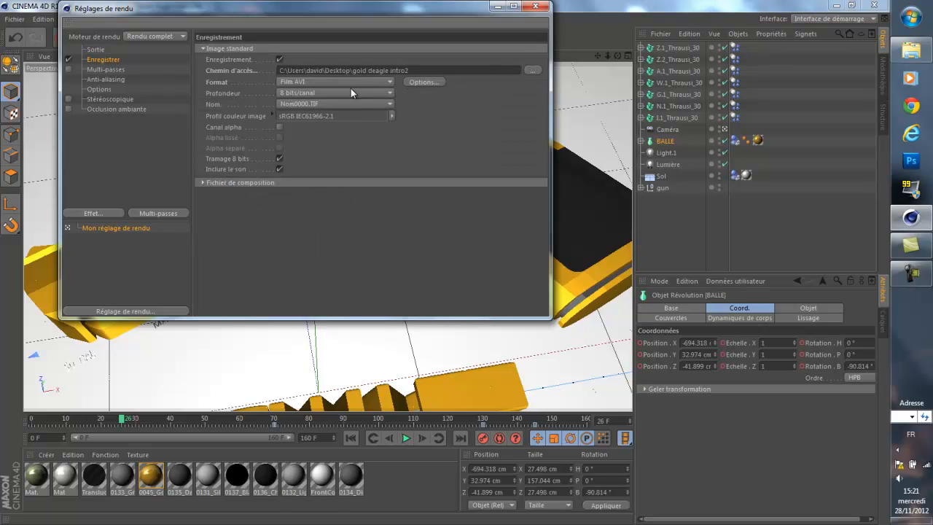
click(106, 79)
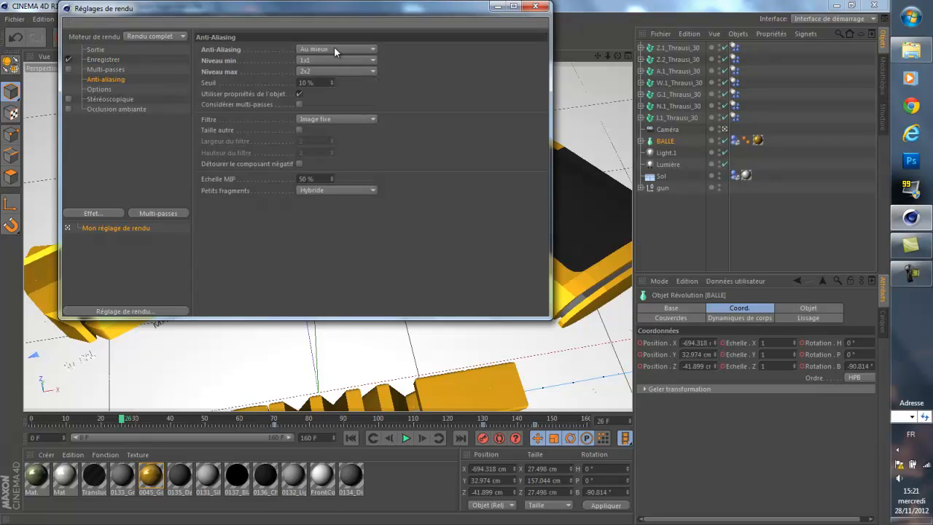
click(100, 59)
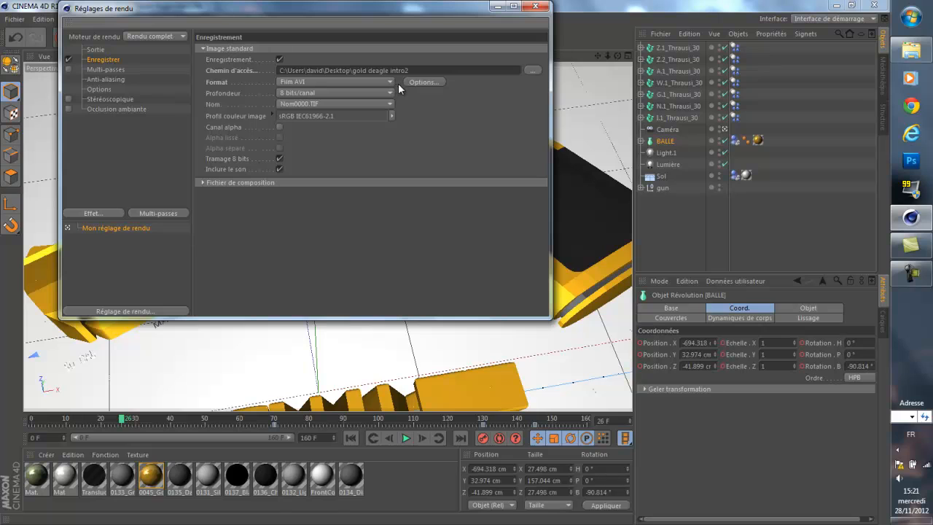
click(543, 9)
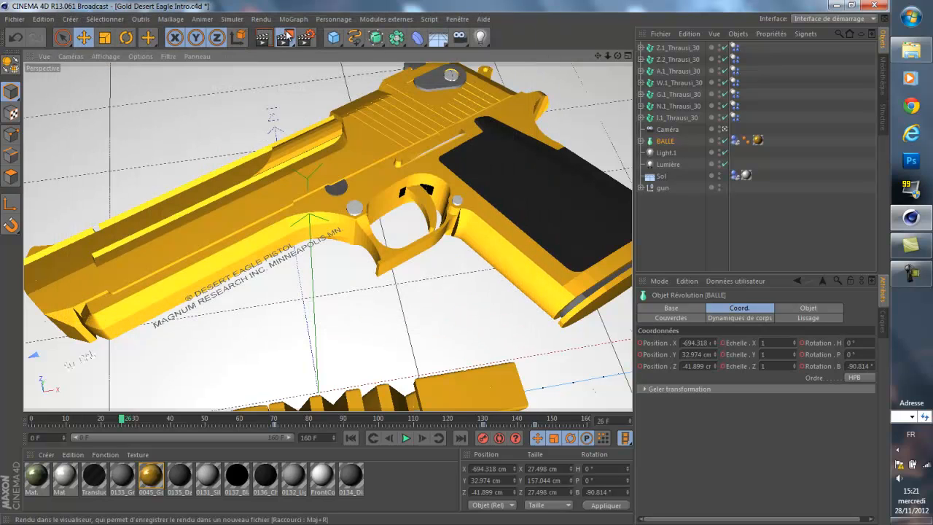
Try to render the animation in the Visualiseur, then close the viewer.
click(285, 31)
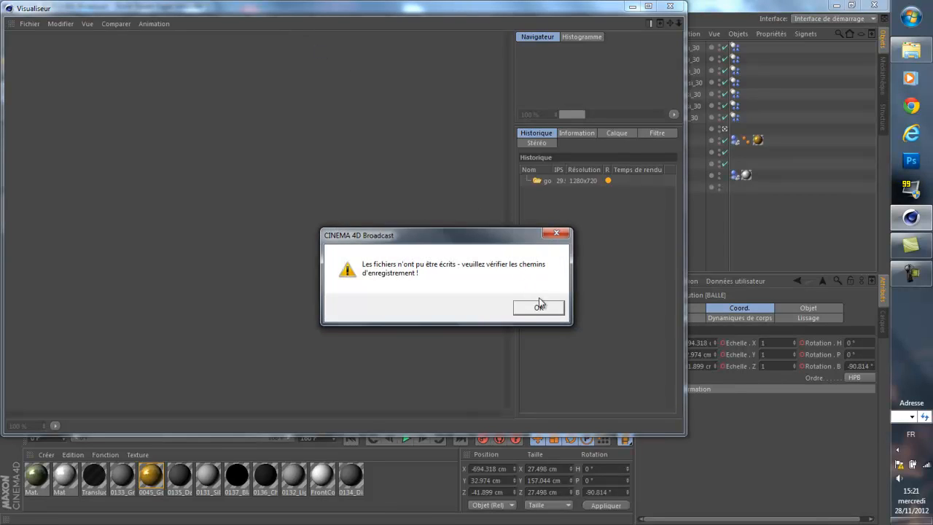
click(547, 309)
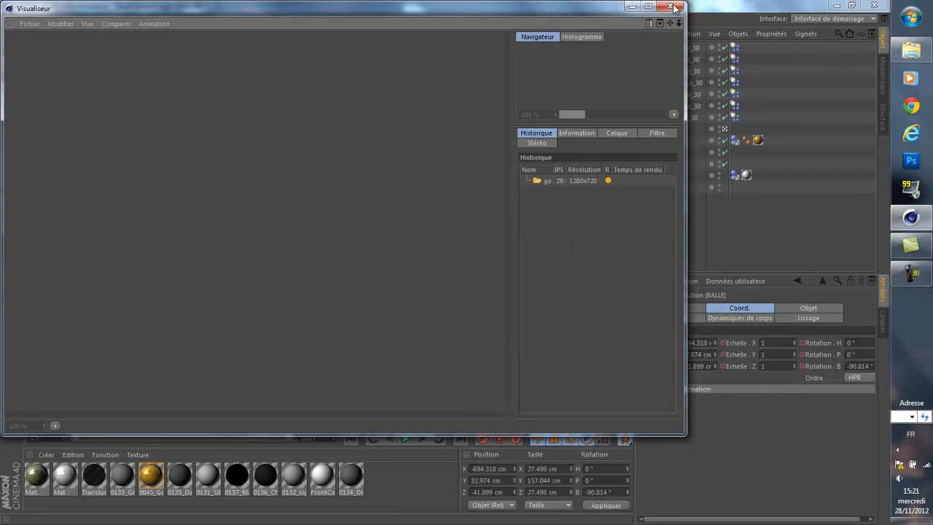
click(672, 7)
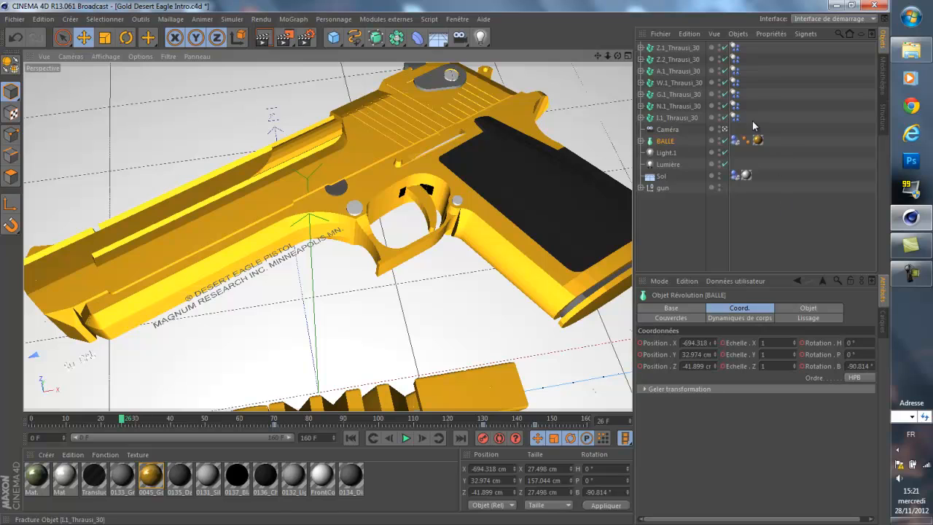
Quit CINEMA 4D without saving the project changes and close the Intro cinéma 4D folder window.
click(869, 9)
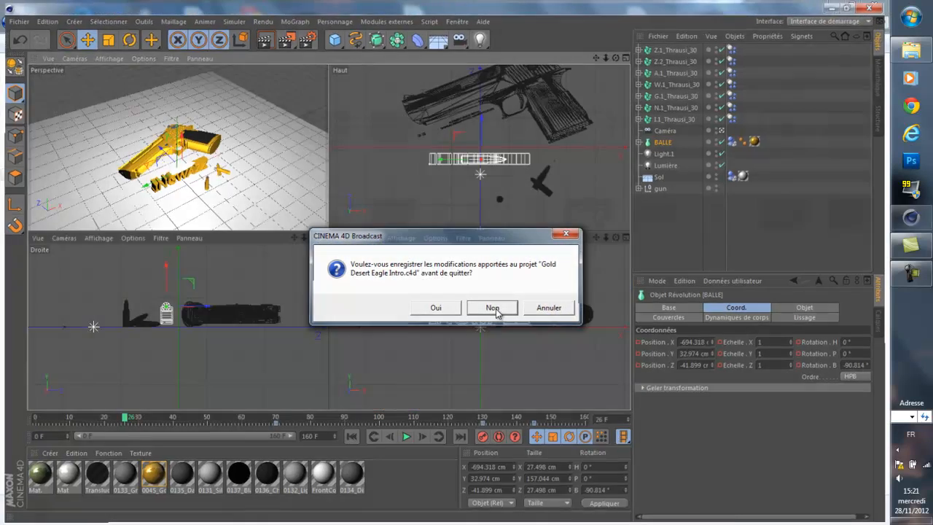
click(493, 307)
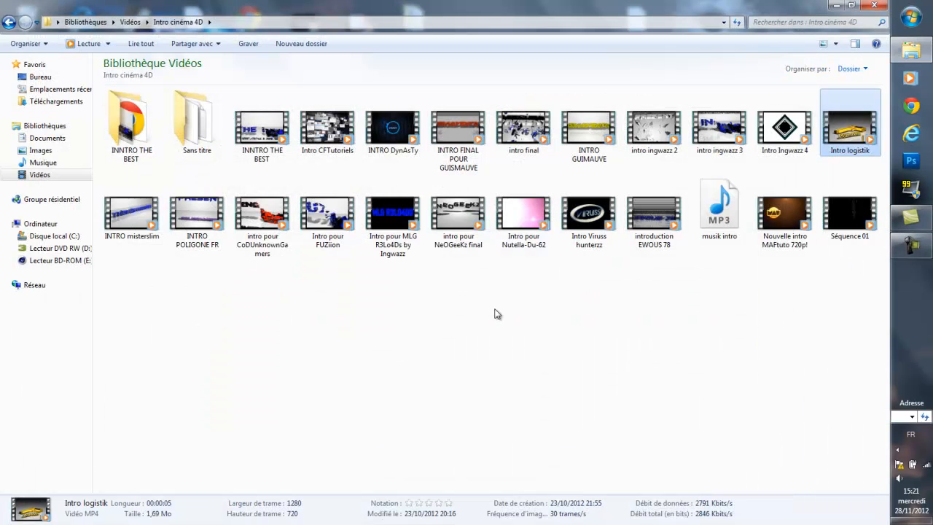
click(871, 6)
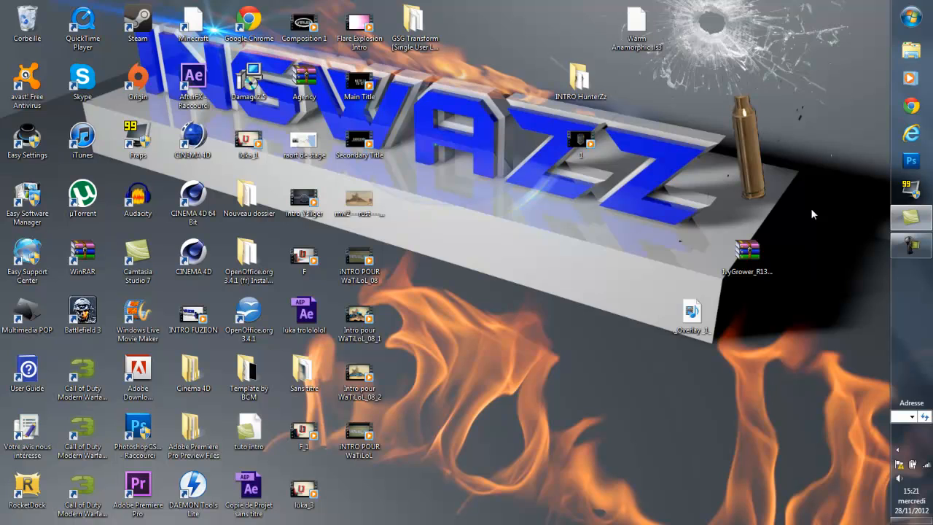
click(911, 245)
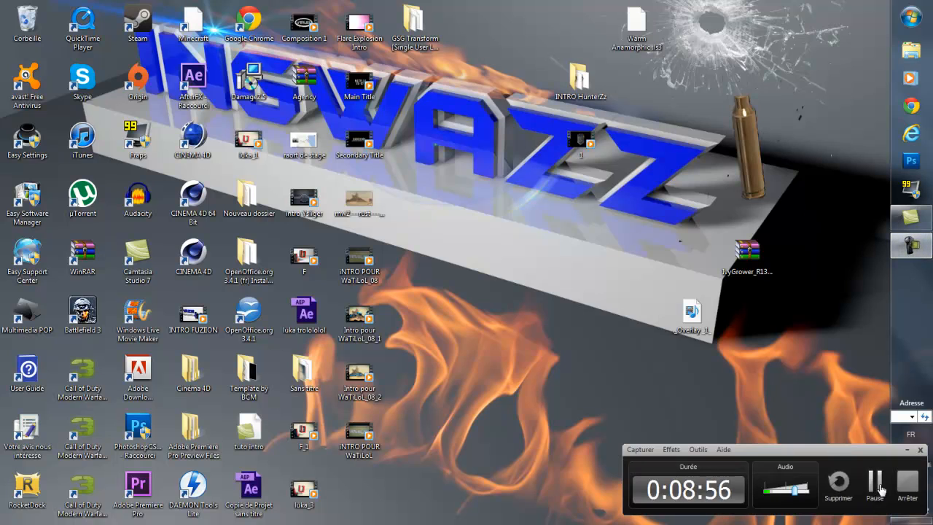